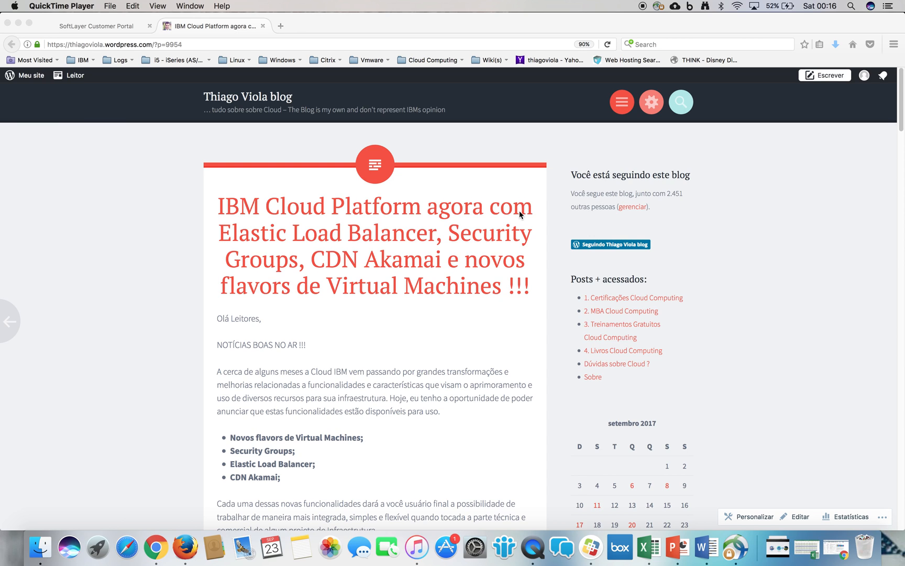
- Review the new cloud features named in the blog post's headline and close the post
click(223, 234)
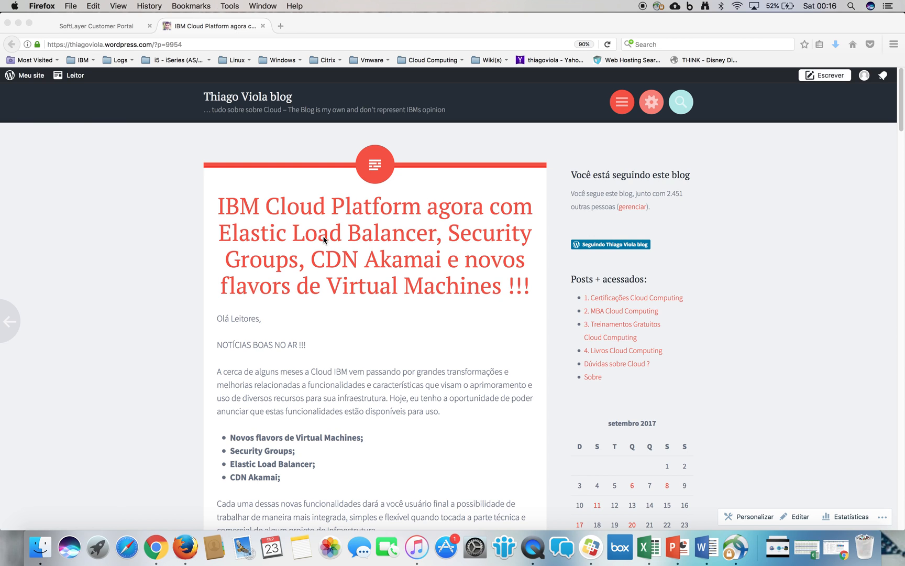
drag(436, 234, 217, 226)
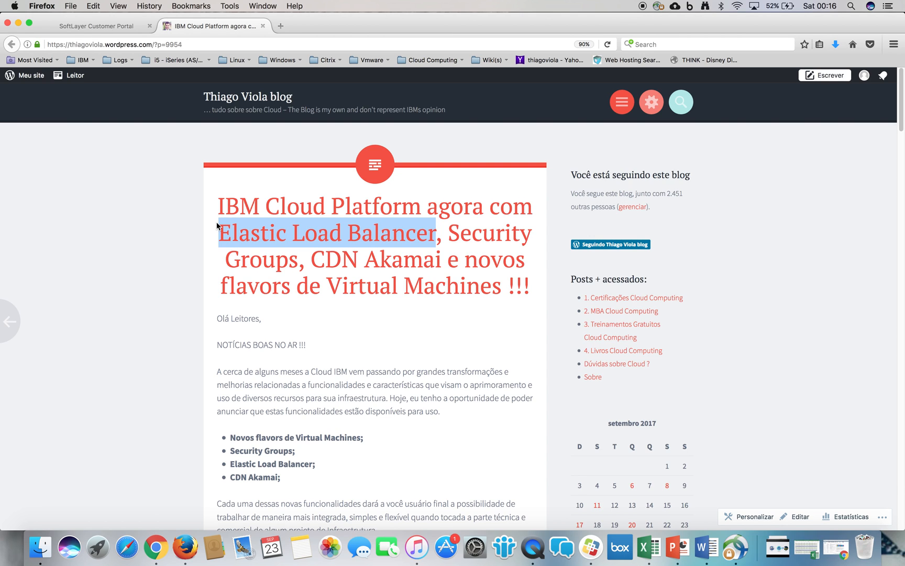
drag(452, 229, 298, 261)
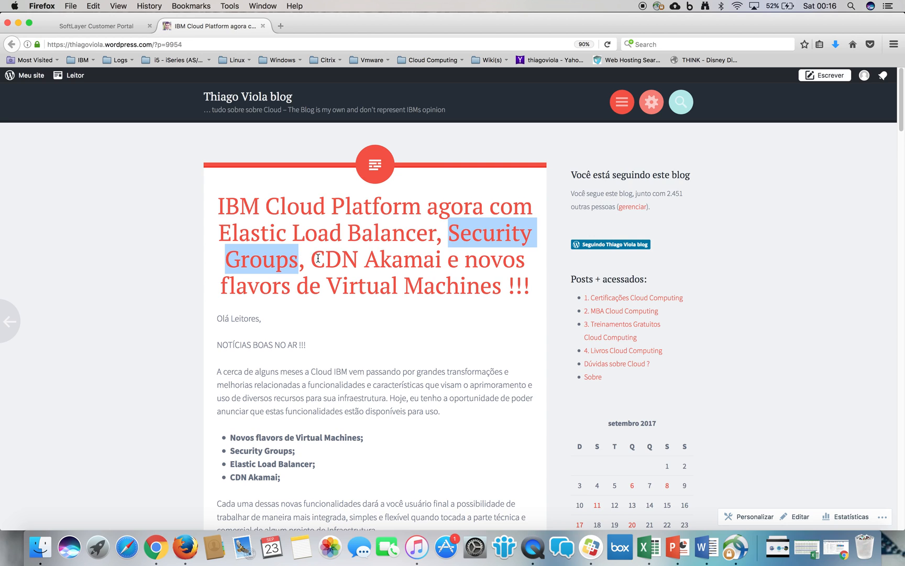
double_click(318, 258)
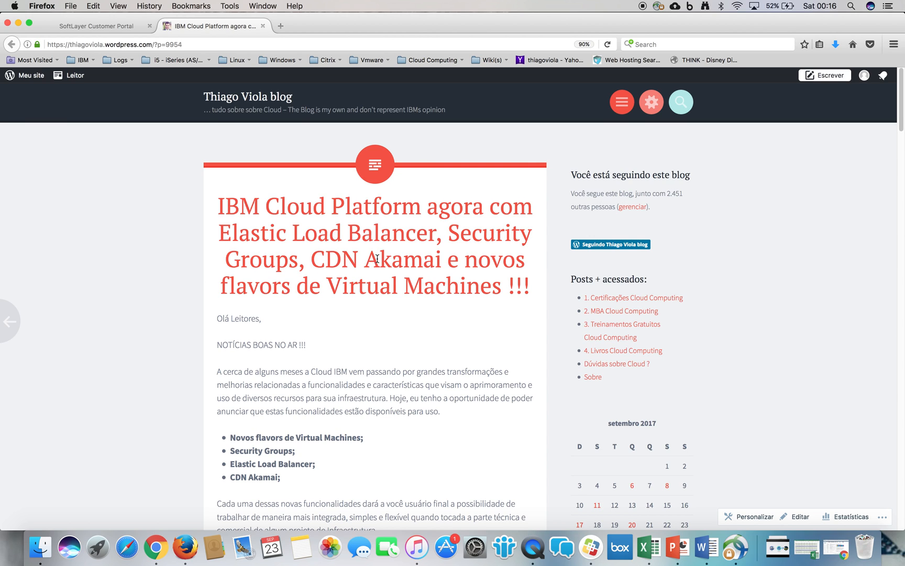
double_click(377, 259)
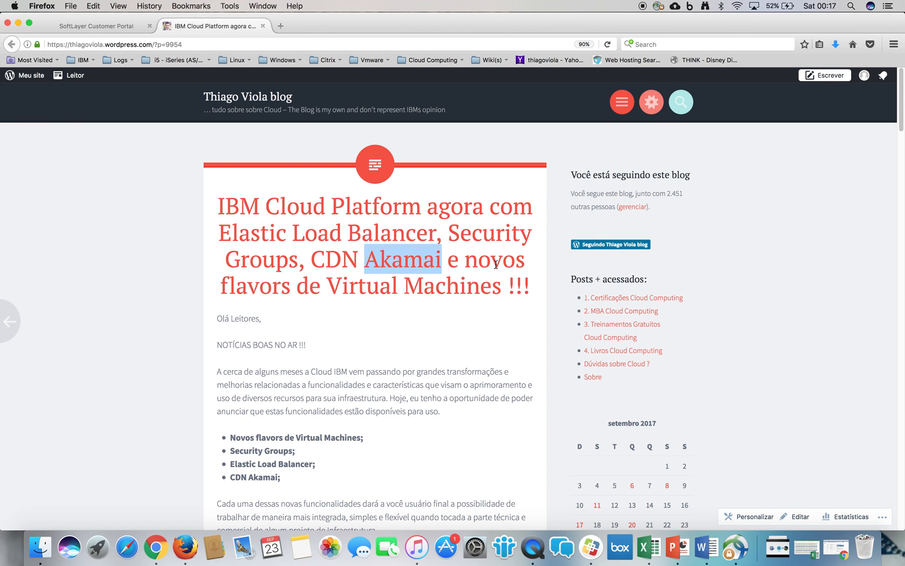
click(373, 237)
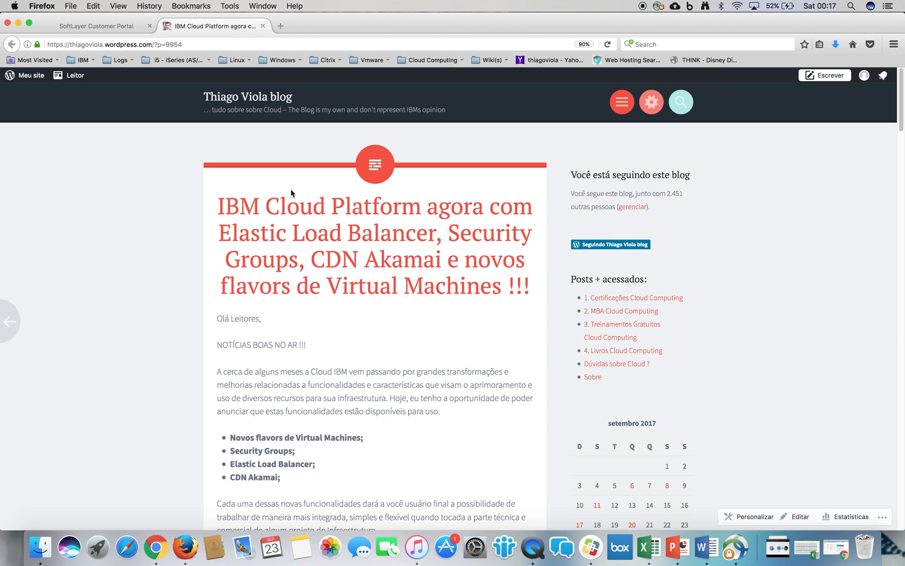
click(263, 26)
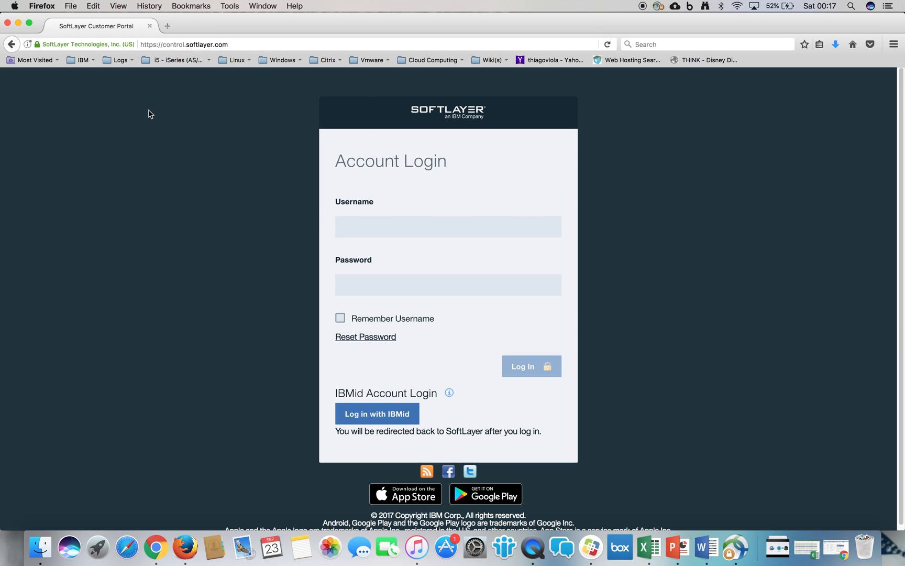
- Log in to the SoftLayer customer portal with the account username and password
click(178, 41)
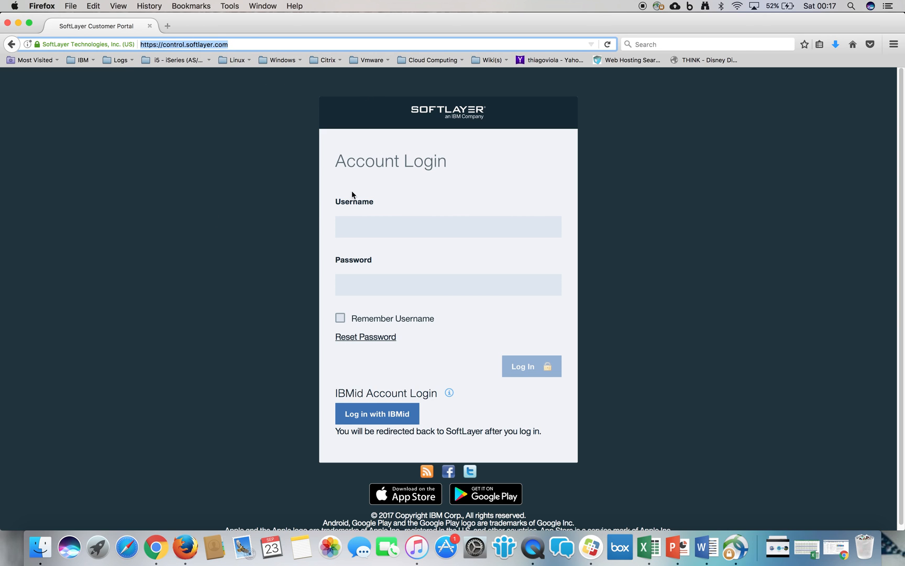
click(373, 230)
click(382, 235)
click(392, 254)
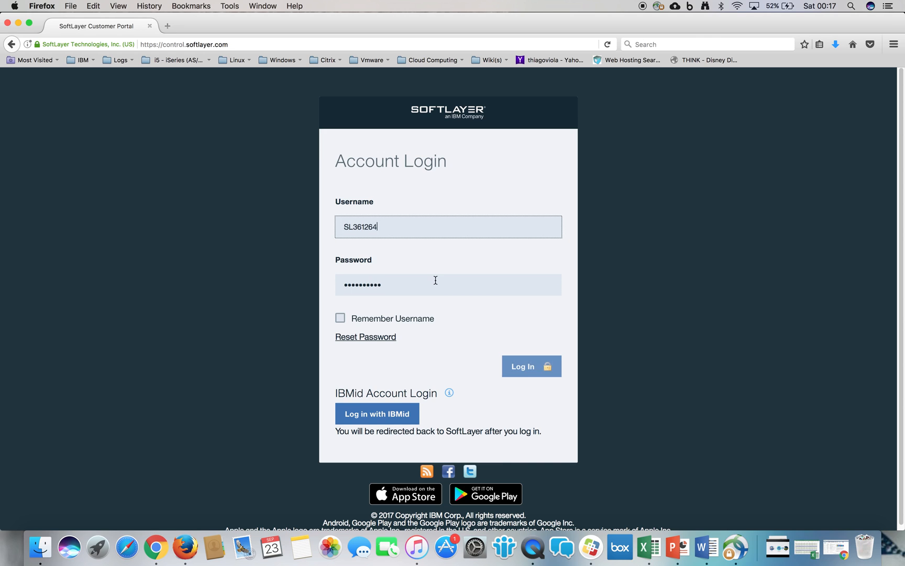
click(529, 368)
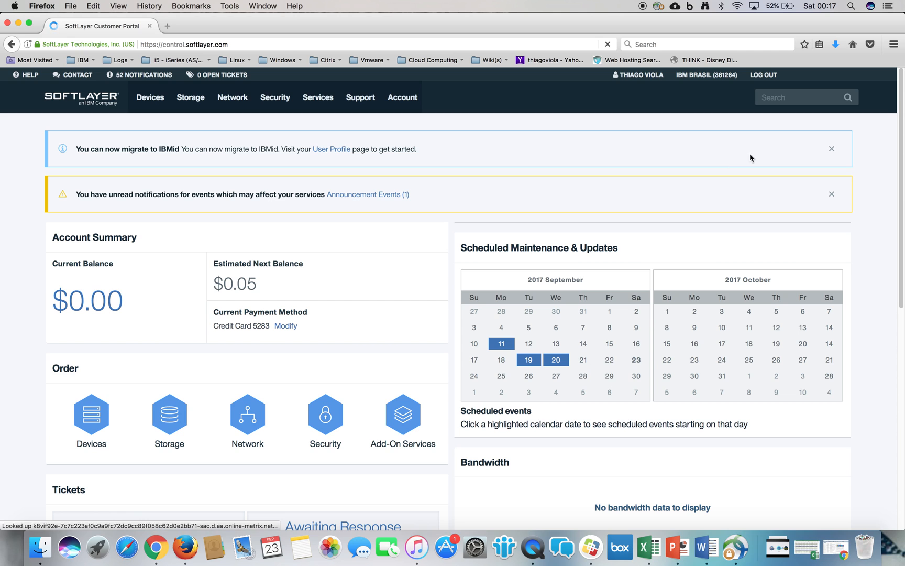
- Dismiss both dashboard notices and open the account's device list
click(832, 150)
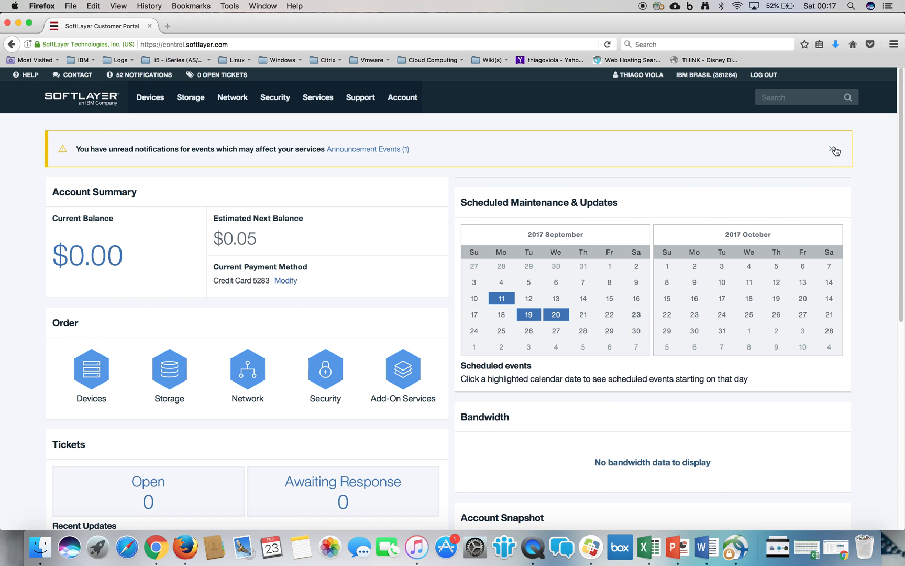
click(833, 150)
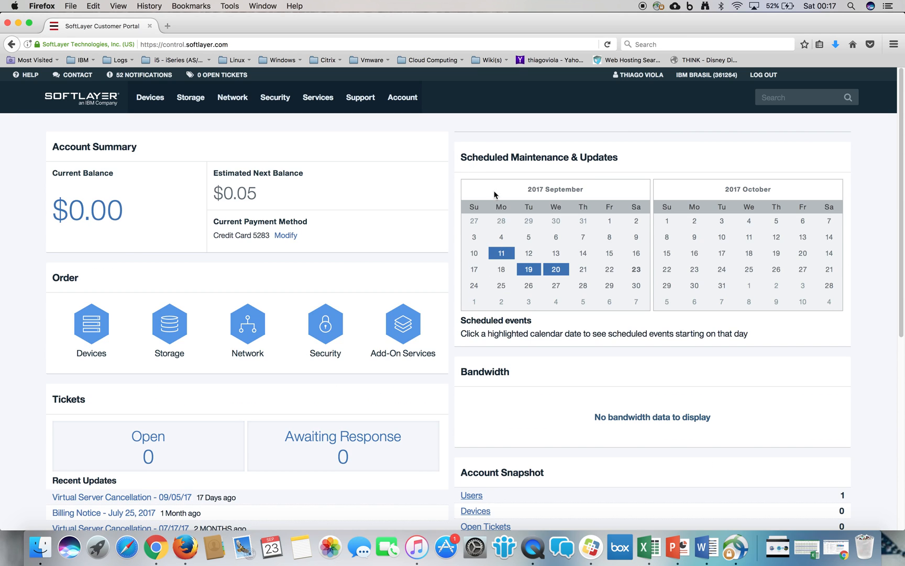
mouse_move(157, 105)
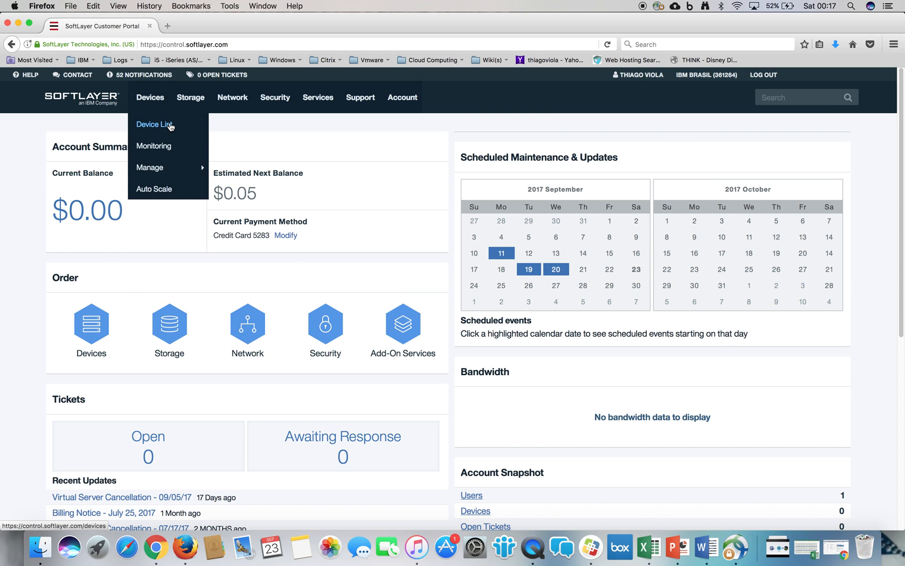
click(170, 126)
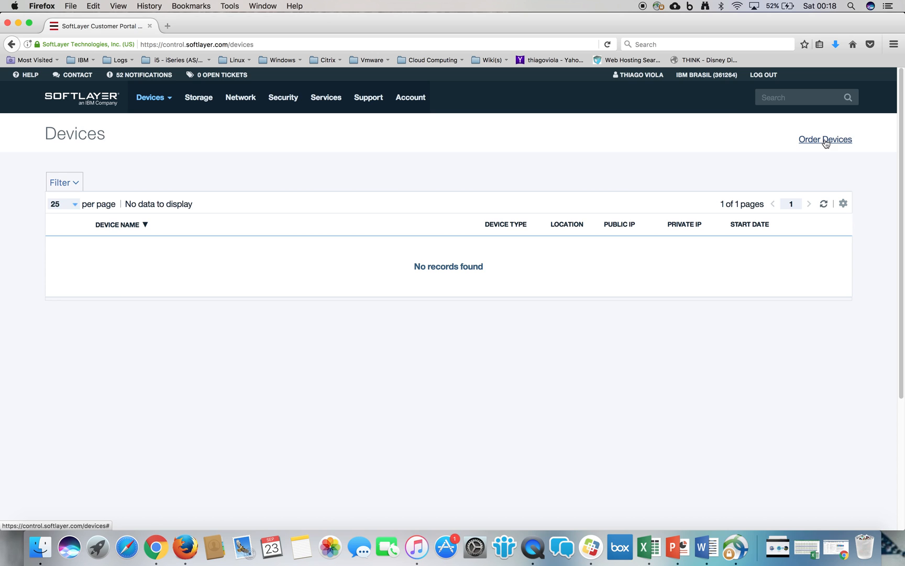
- Start a device order for an hourly Public Virtual Server and let the page's unresponsive script continue
scroll(825, 141, down, 3)
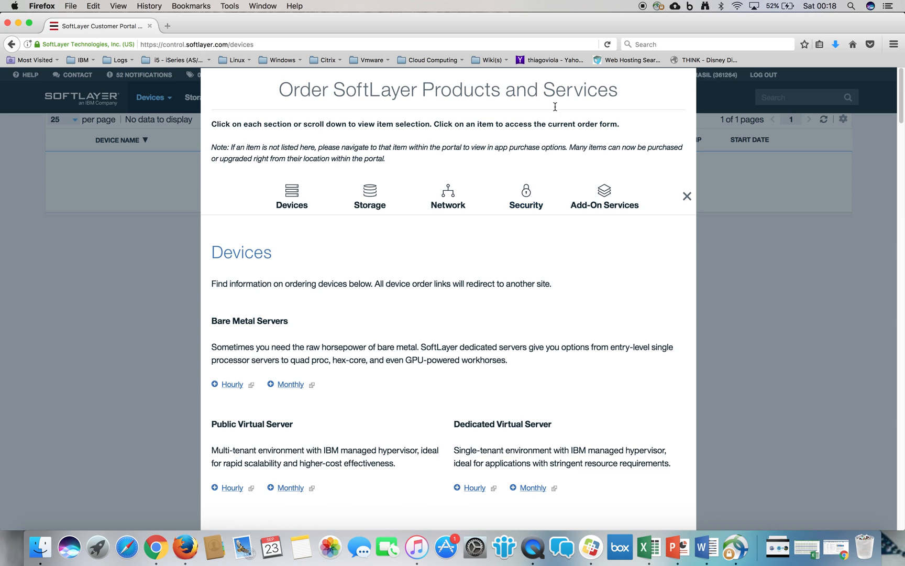
drag(211, 424, 298, 424)
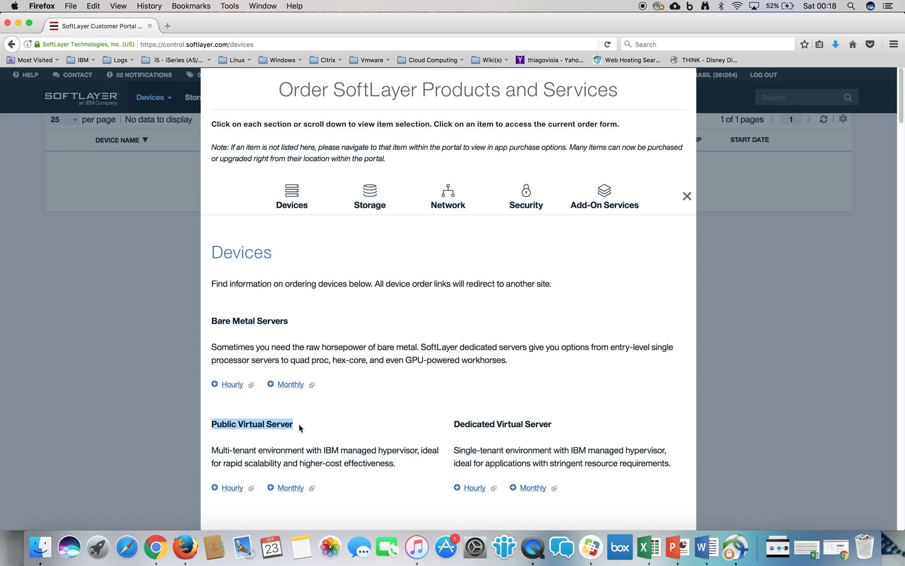
click(232, 488)
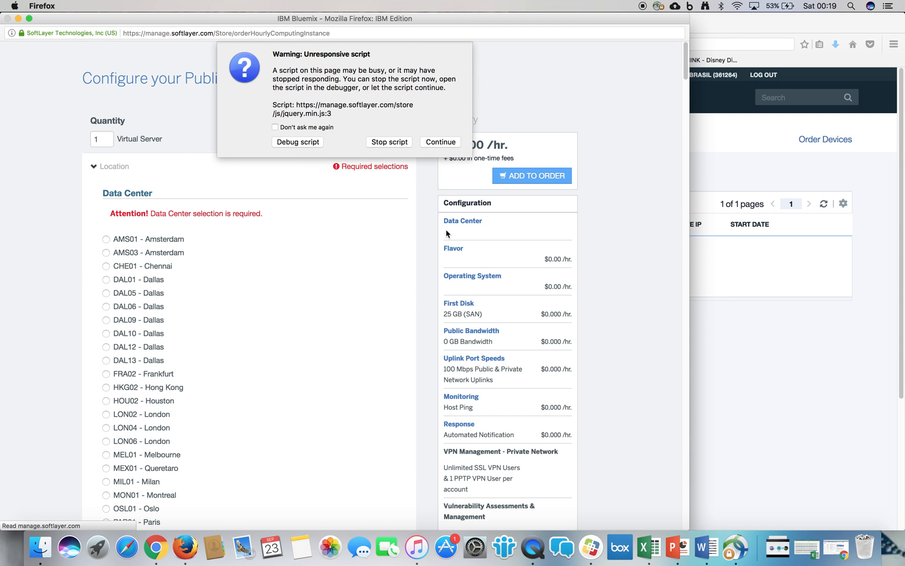
click(446, 142)
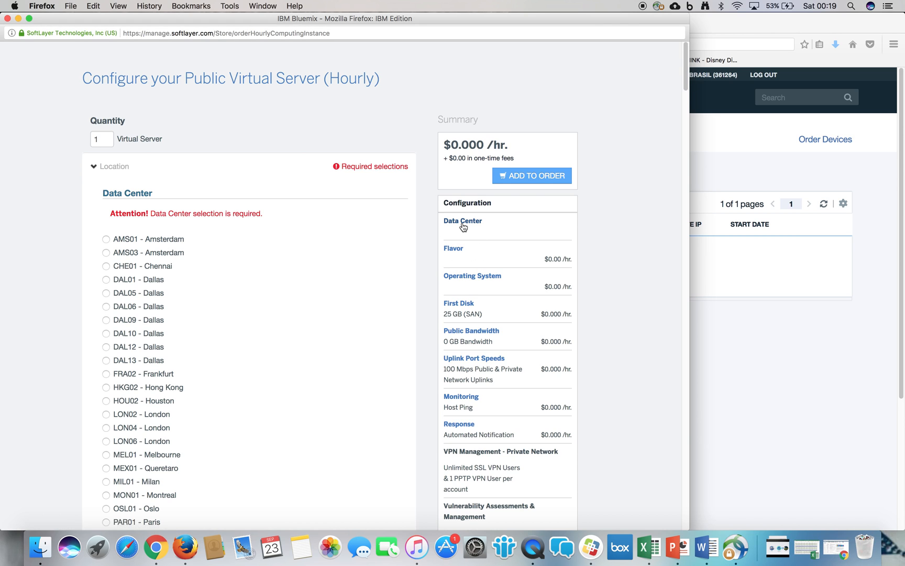
- Choose the DAL13 - Dallas data center for the virtual server and collapse the location options
click(94, 168)
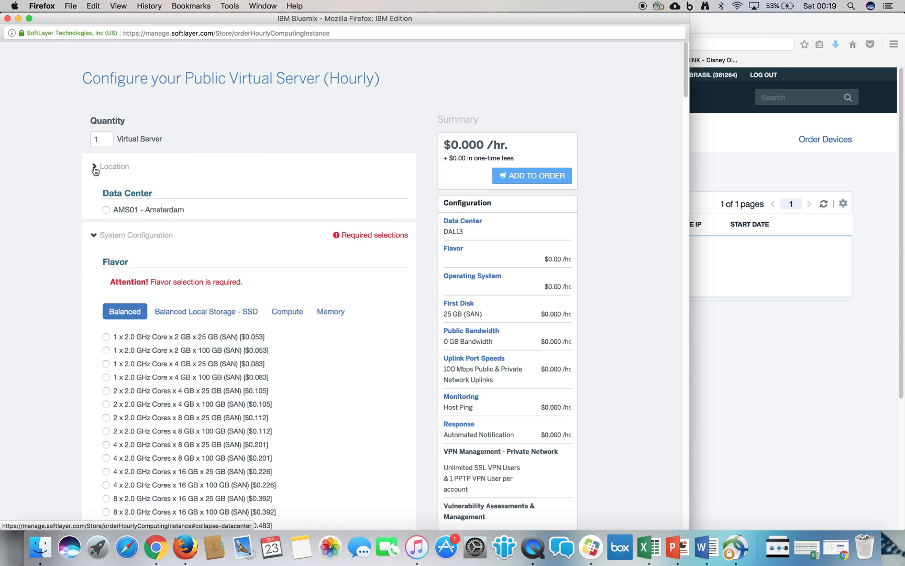
scroll(686, 76, down, 3)
scroll(692, 82, down, 3)
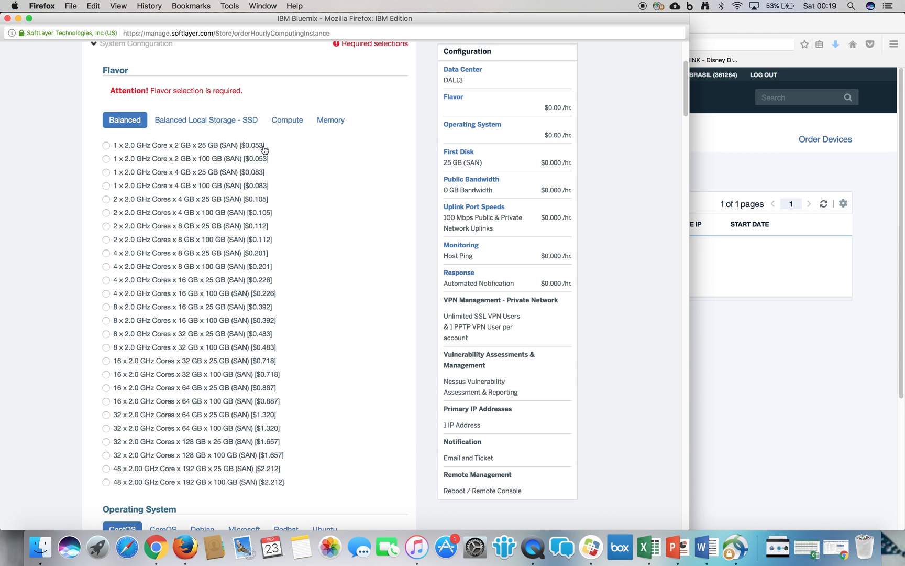
- Compare the local SSD, Compute and Memory flavors, and select the Balanced flavor 1 x 2.0 GHz Core x 2 GB x 25 GB (SAN)
click(238, 123)
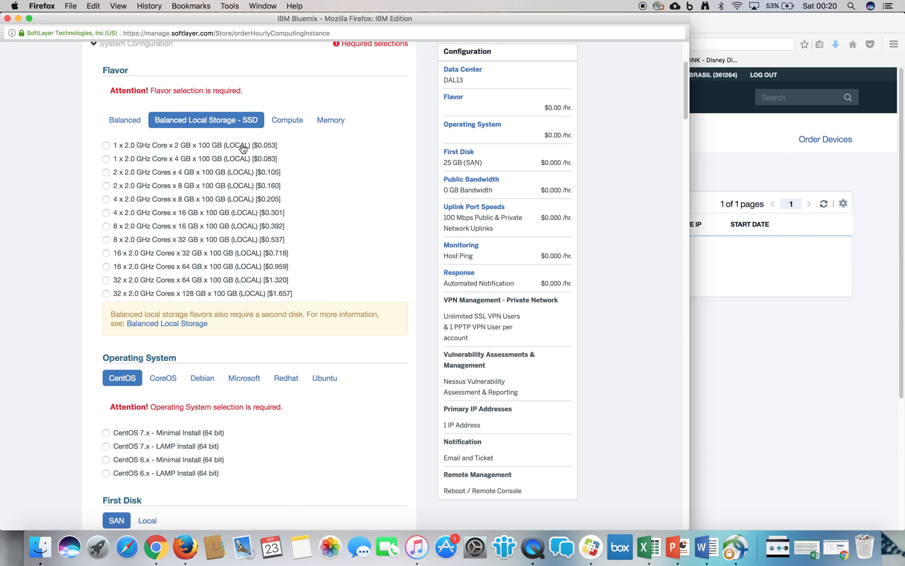
click(287, 125)
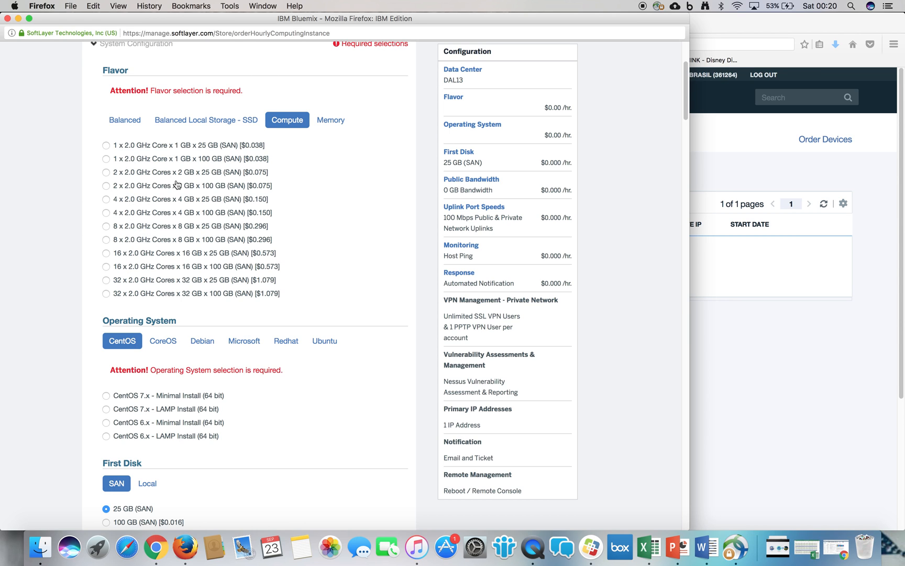
click(338, 124)
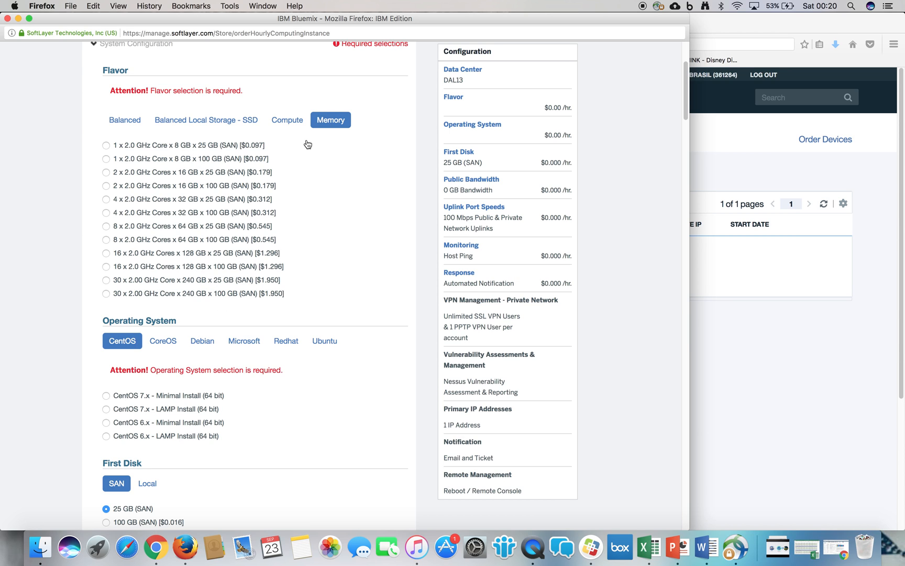
click(126, 121)
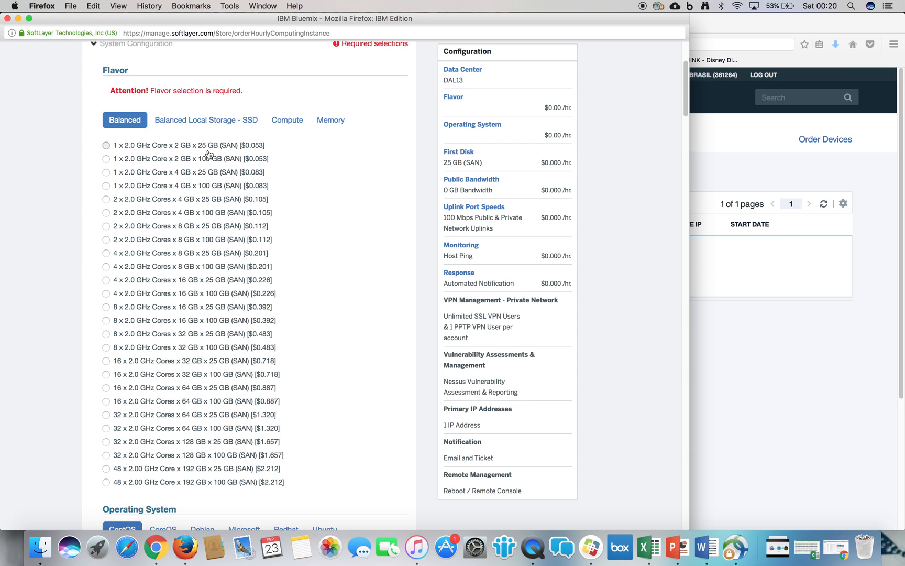
click(236, 151)
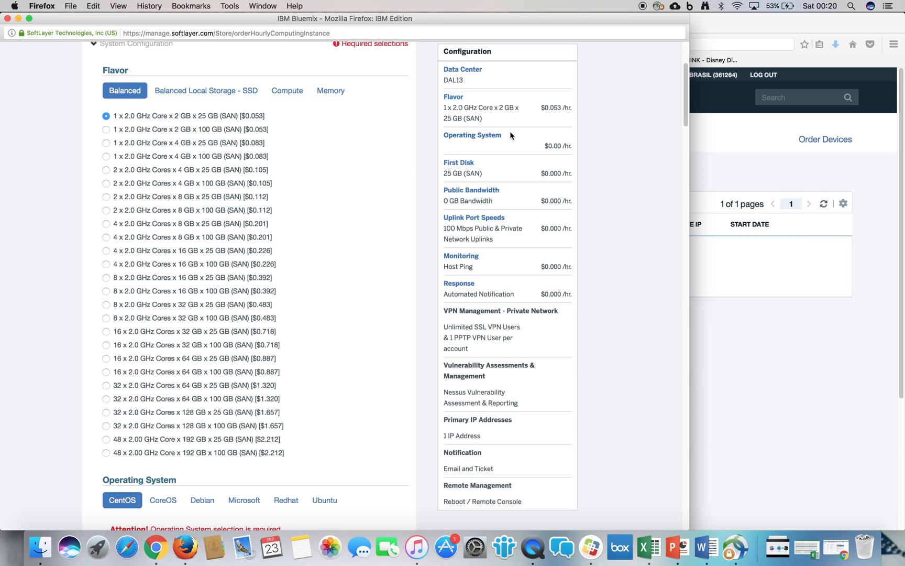
click(165, 50)
click(165, 49)
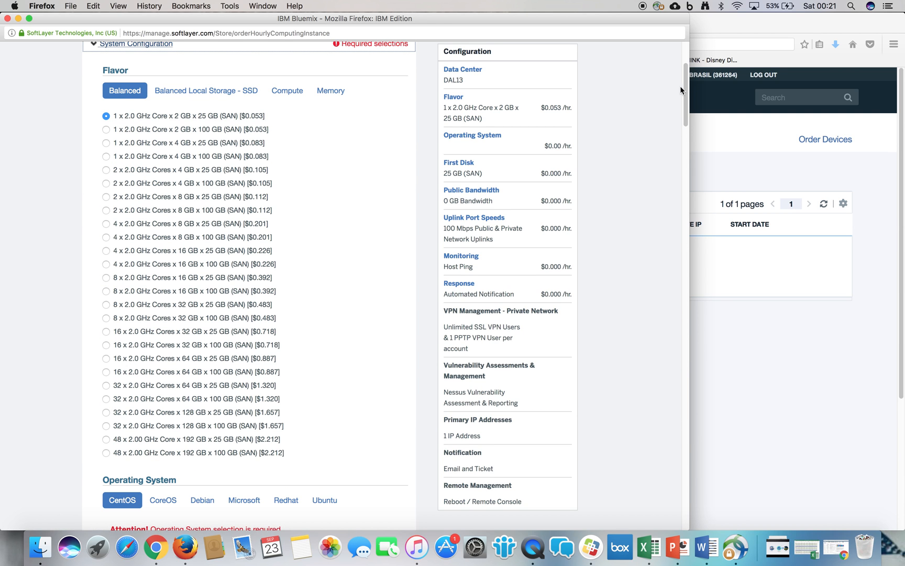
- Select CentOS 7.x - Minimal Install (64 bit) as the operating system, check the configuration summary and add the server to the order
drag(685, 91, 670, 137)
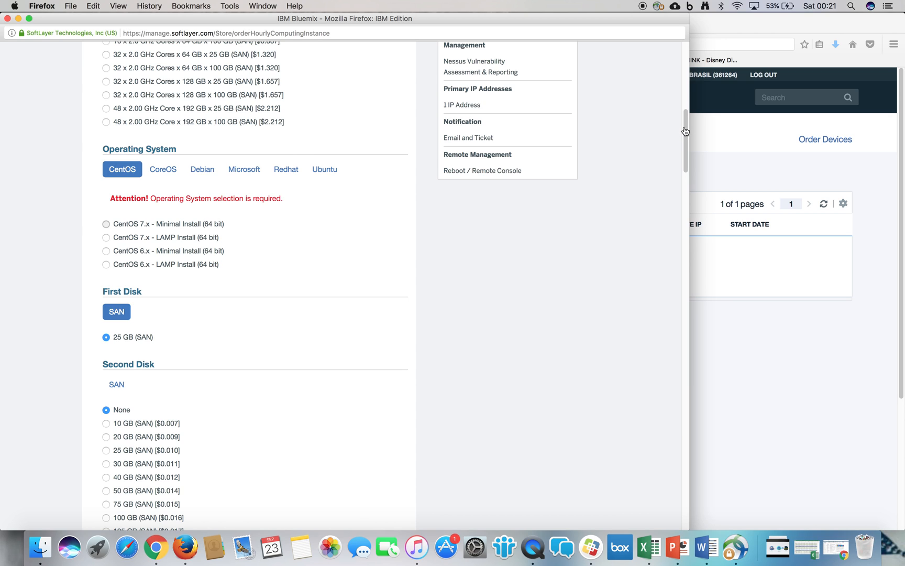
drag(687, 131, 668, 57)
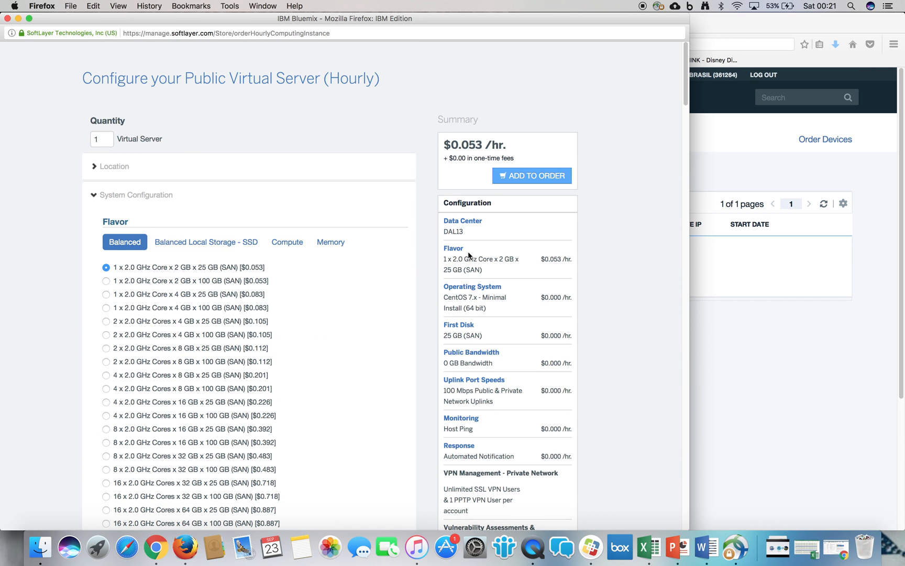
drag(444, 256, 482, 270)
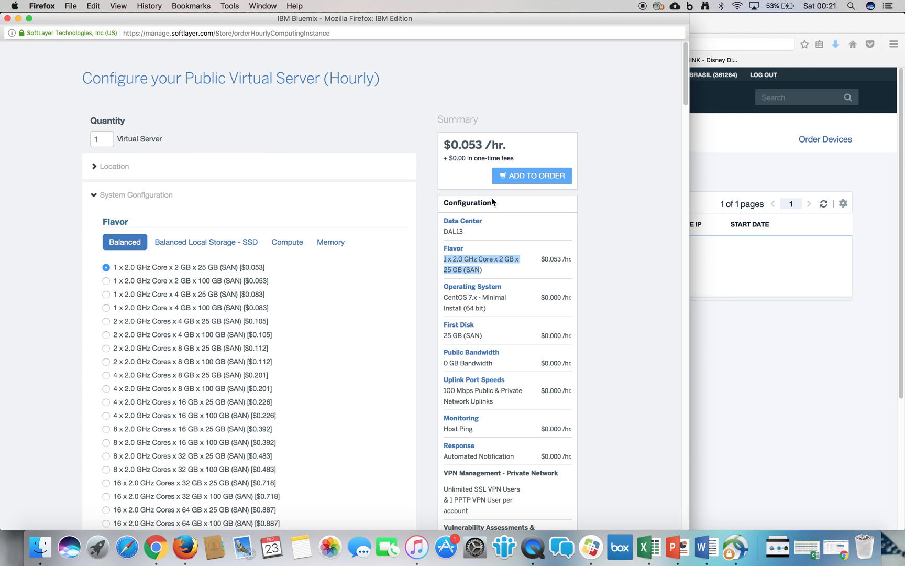
click(532, 176)
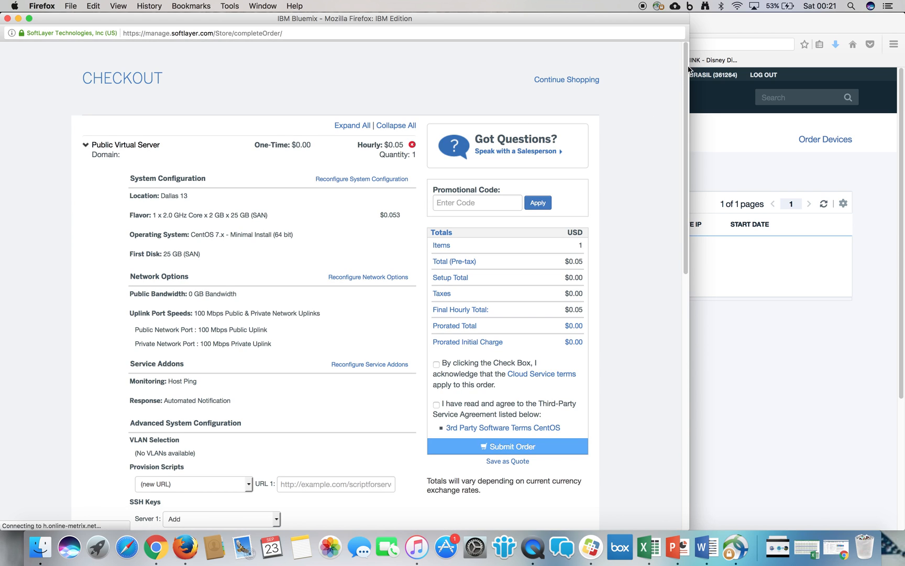
- Set Server 1's hostname to server01 and enter the owner's personal domain name on the checkout page
drag(684, 61, 226, 210)
click(234, 167)
click(242, 167)
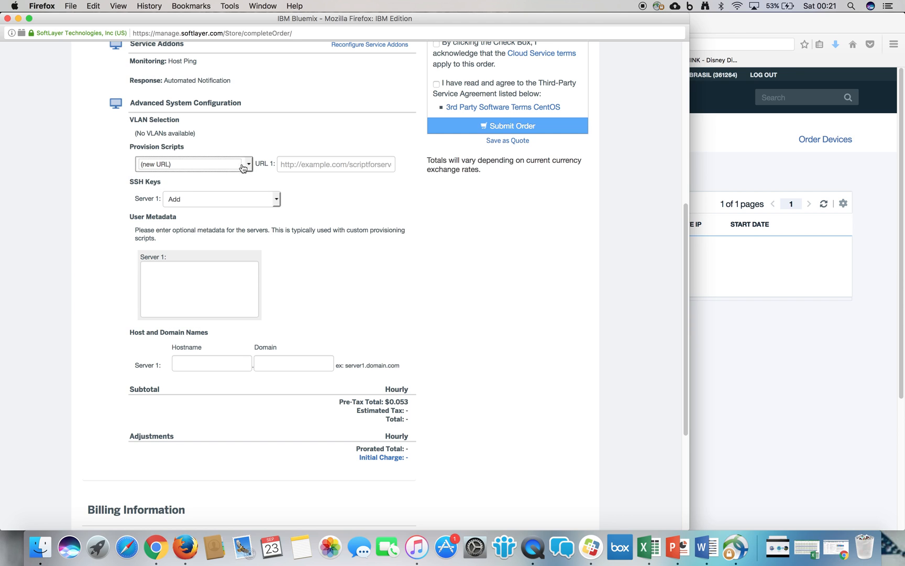
triple_click(167, 131)
click(222, 130)
click(223, 370)
text(server01)
key(Tab)
text(thiagov)
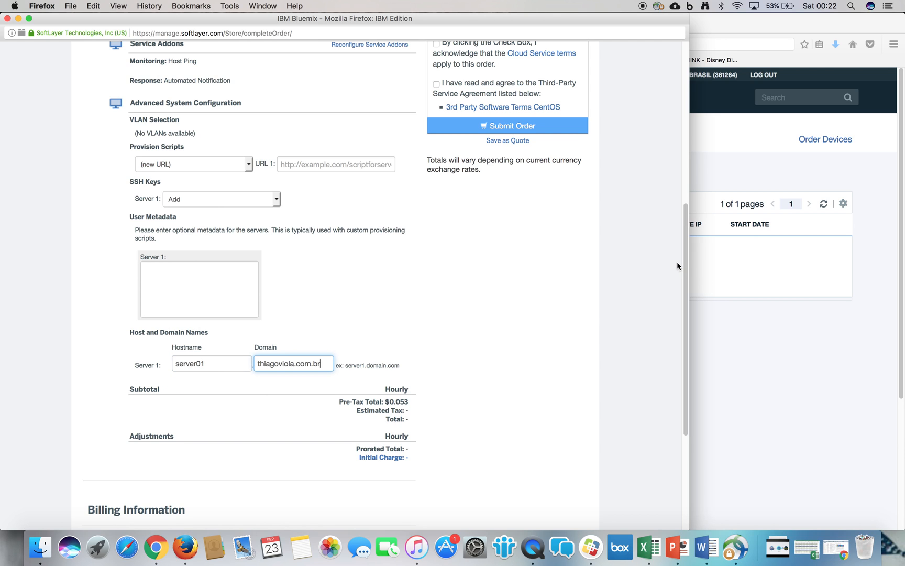
- Accept the Cloud Service terms and the Third-Party Service Agreement, and submit the order
scroll(677, 265, down, 4)
scroll(498, 194, up, 7)
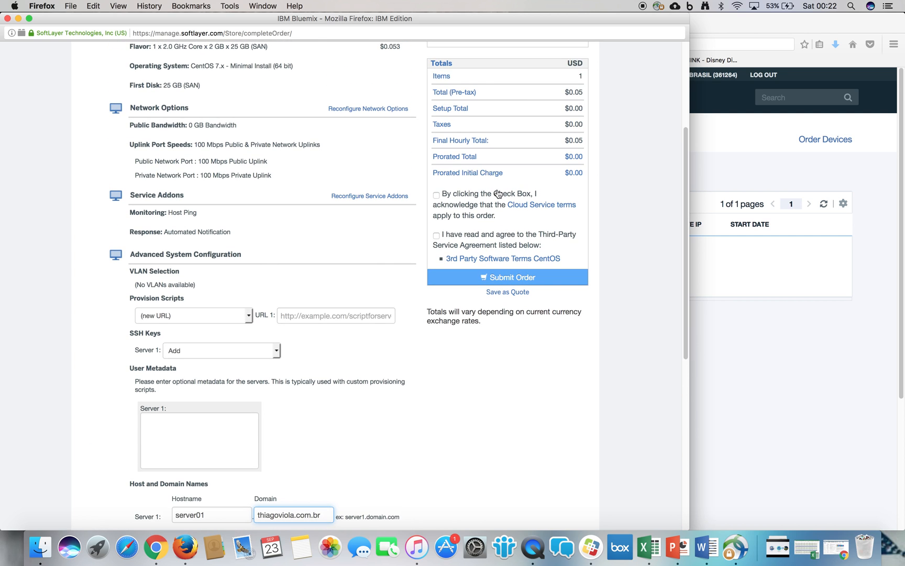
click(436, 195)
click(437, 236)
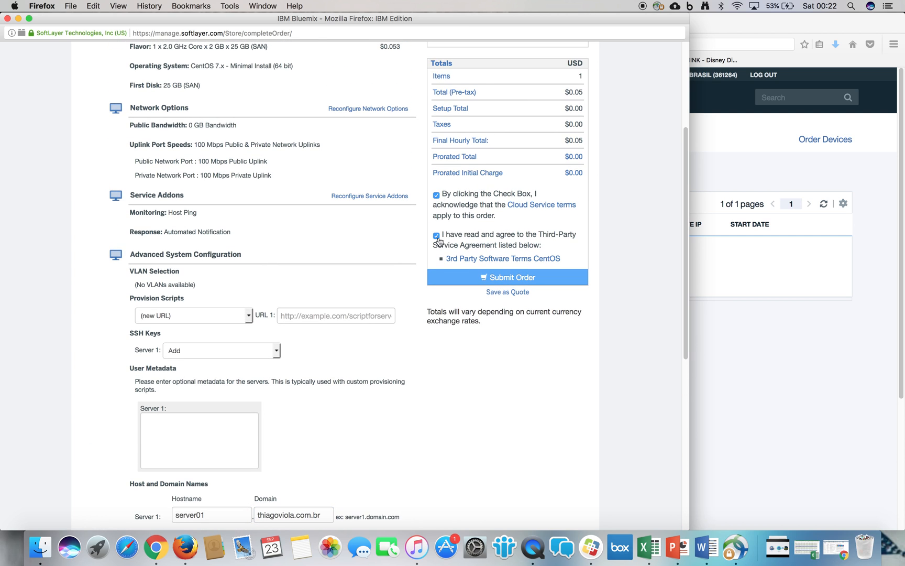
click(503, 273)
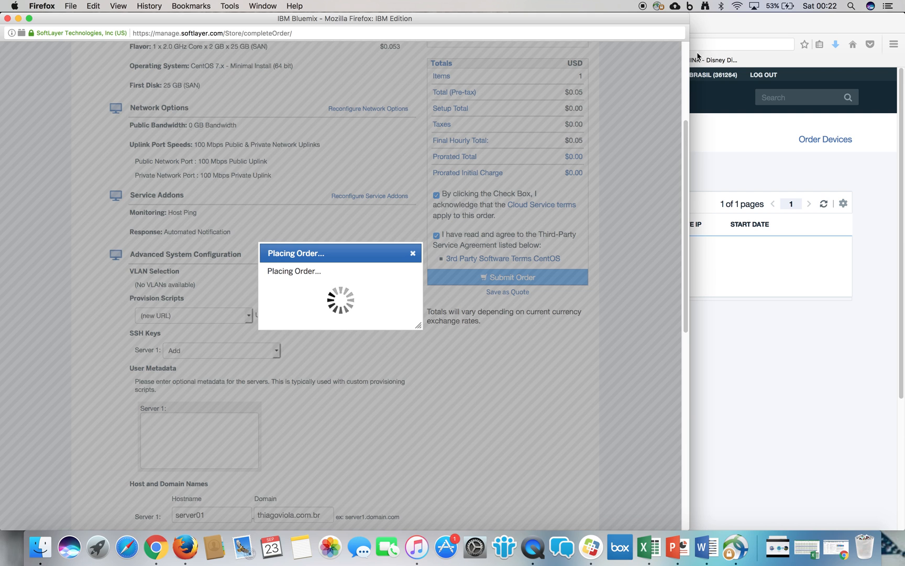
- Check the order confirmation and close the order window to return to the device list
click(685, 58)
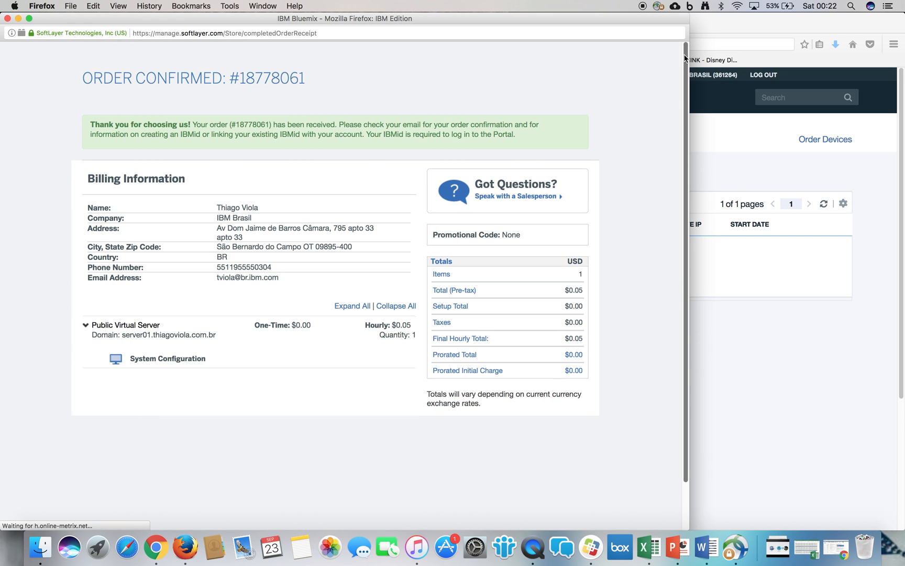
double_click(264, 82)
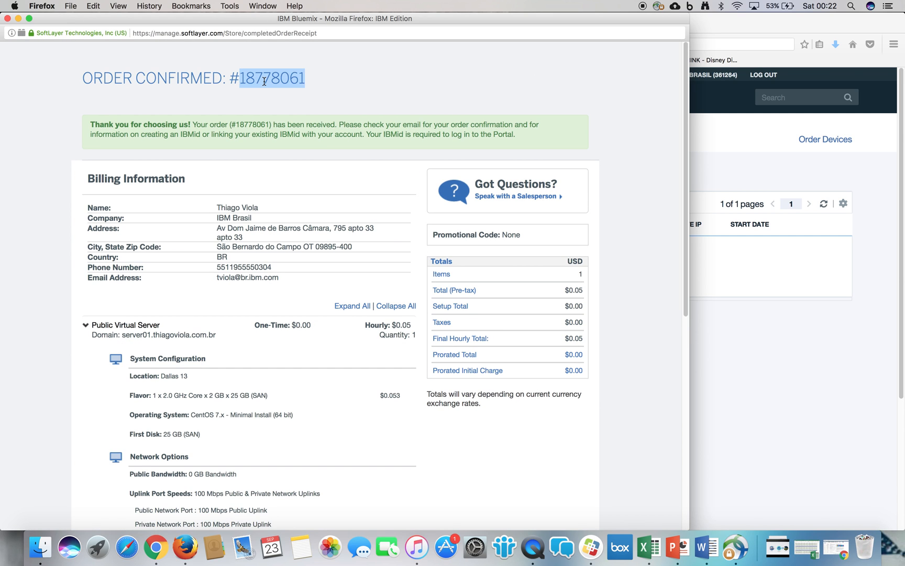
click(7, 18)
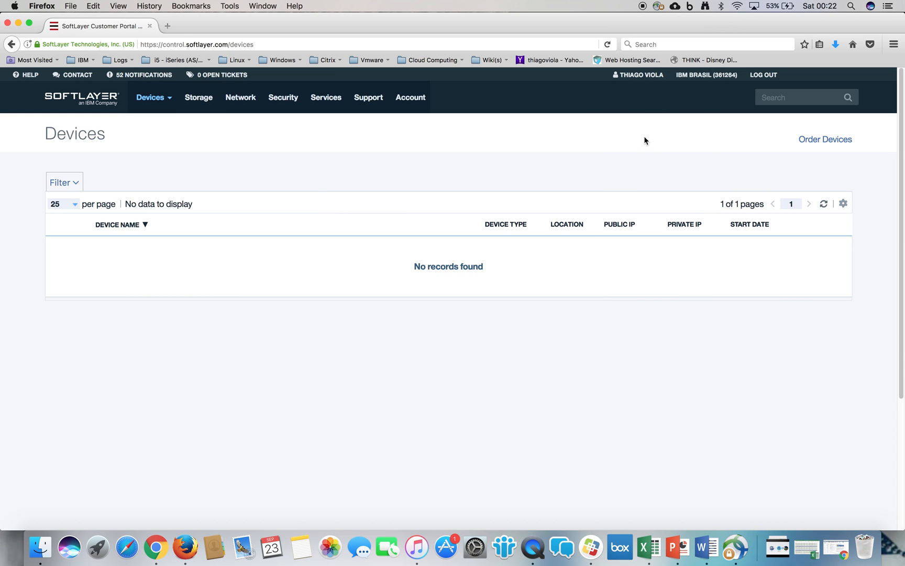
- Refresh the device list for the new virtual server and check its pending provisioning transactions
click(824, 204)
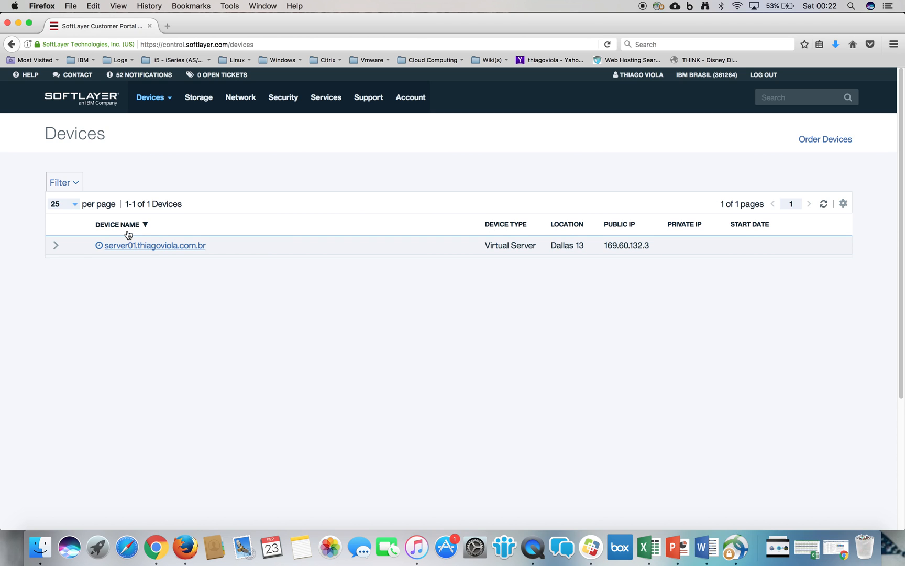
click(824, 204)
mouse_move(99, 245)
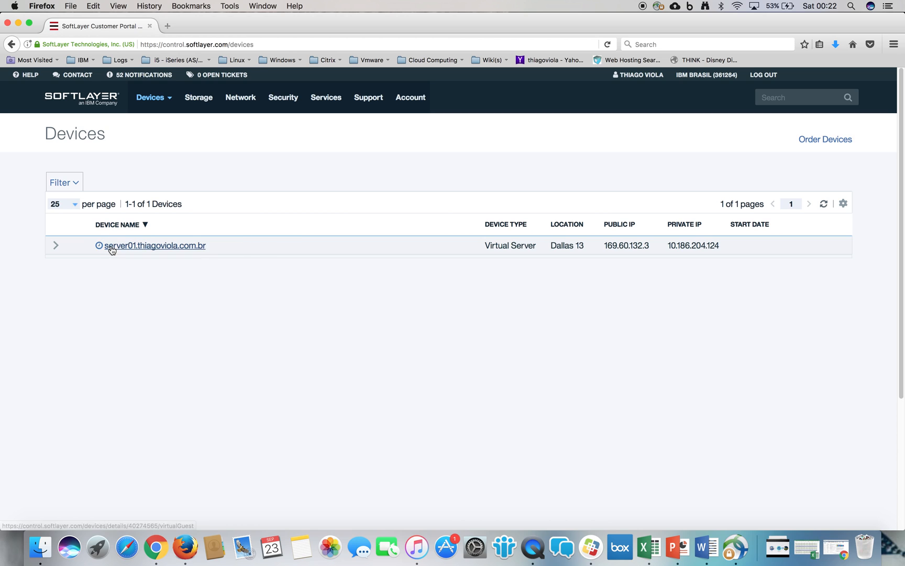
click(823, 204)
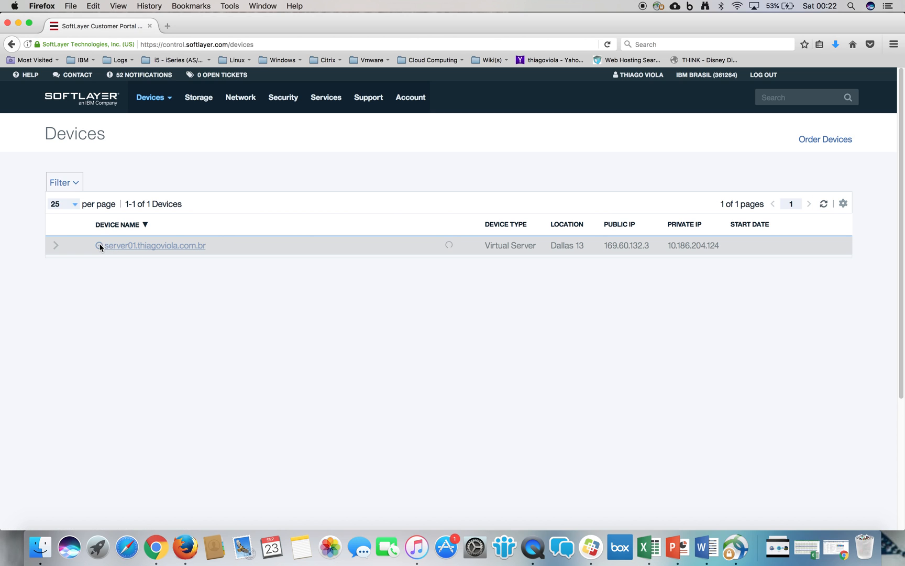
mouse_move(99, 245)
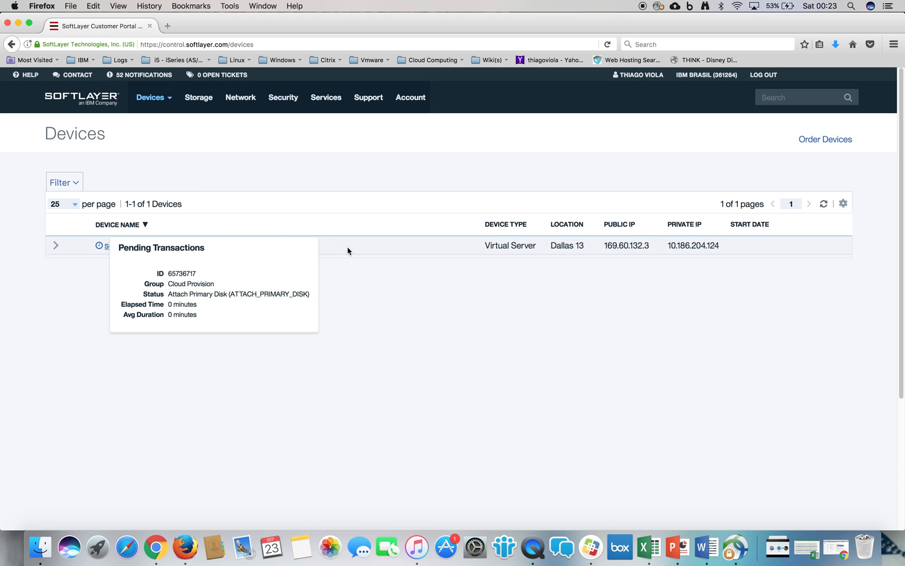
click(825, 205)
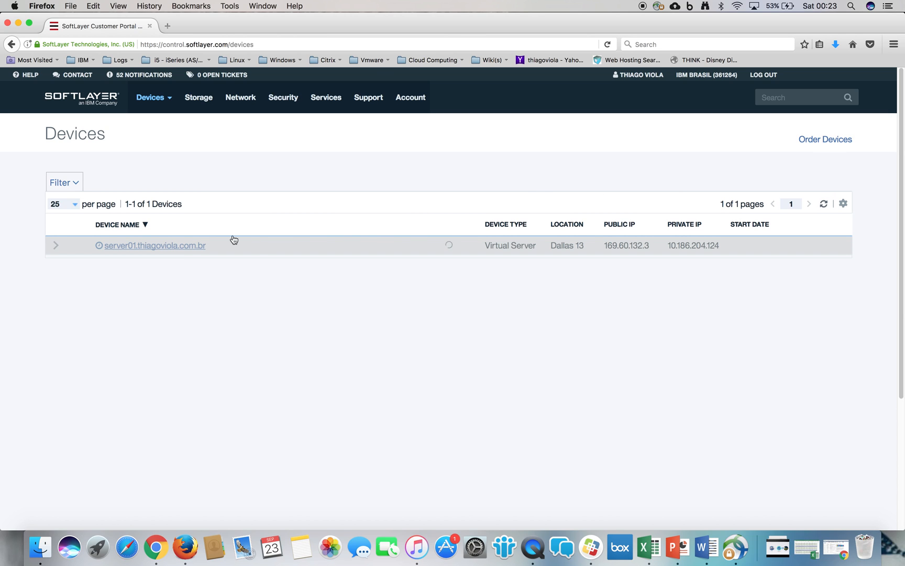
- Expand the server01 device details to examine its power state and login information, and refresh the device list
click(56, 244)
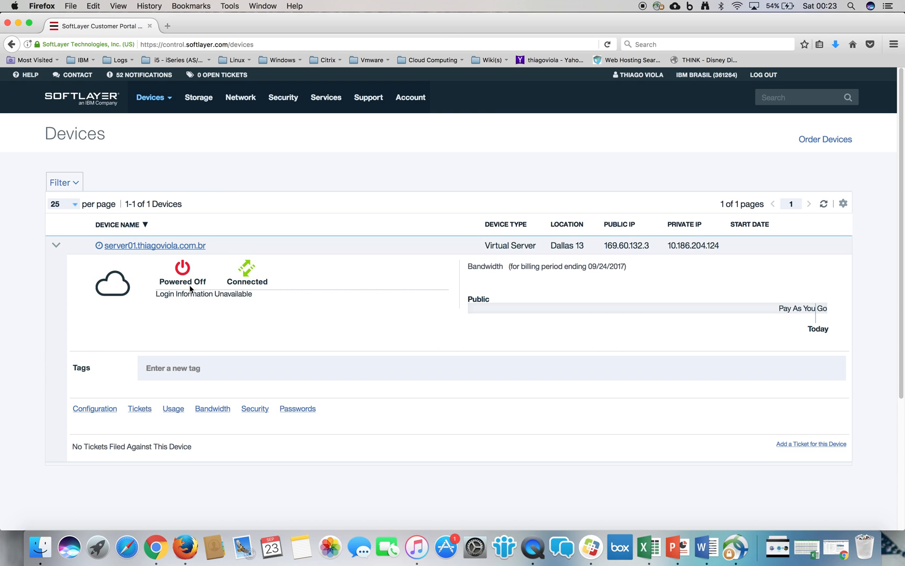
drag(160, 294, 254, 297)
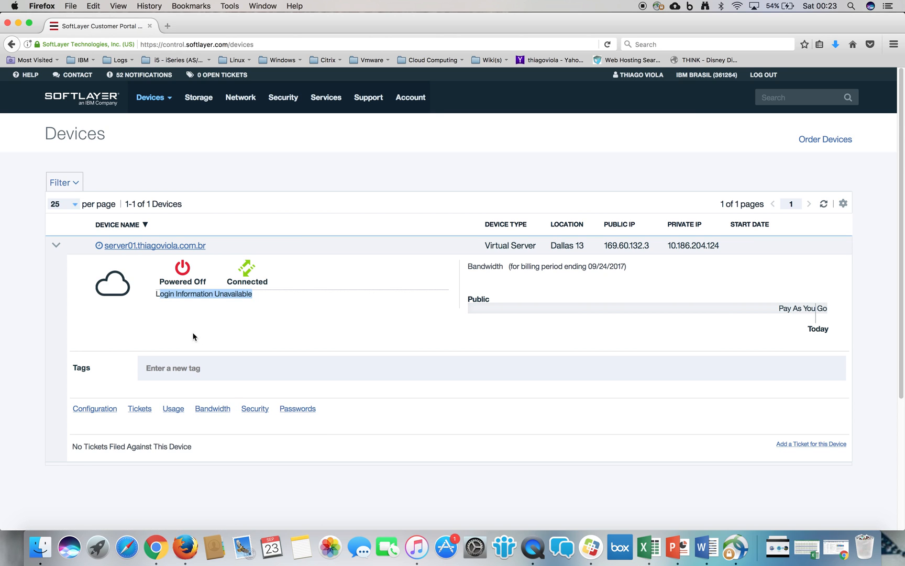
click(827, 206)
click(826, 205)
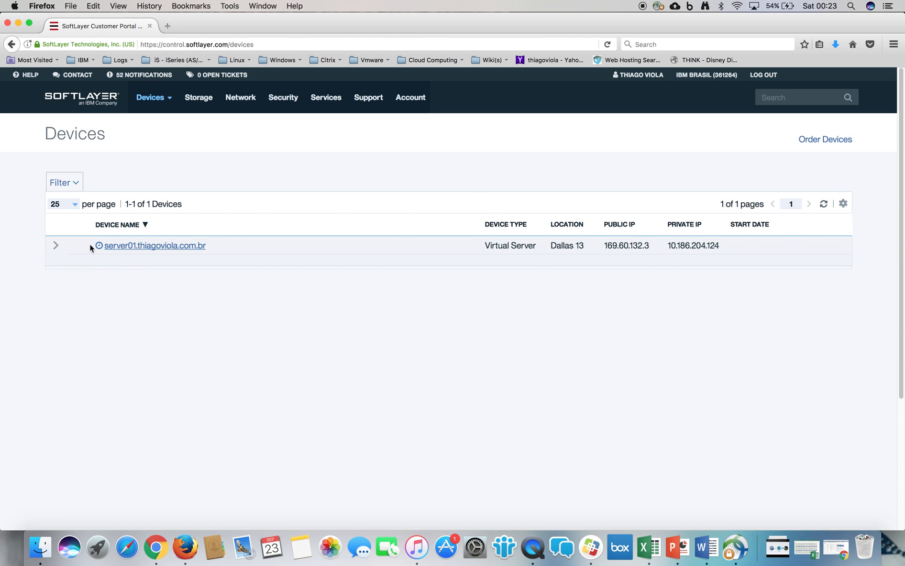
- Check the pending transaction status of server01 again and refresh the device list
mouse_move(100, 246)
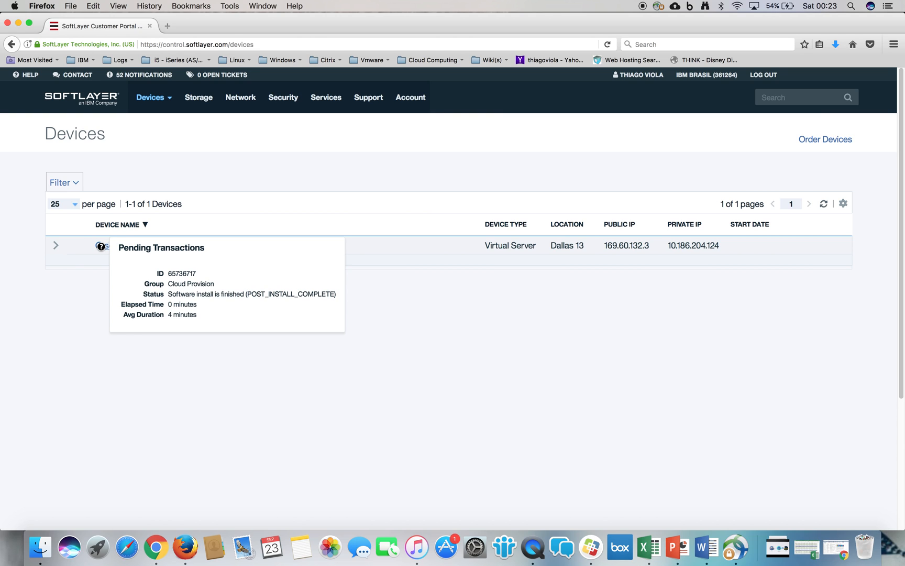
click(824, 204)
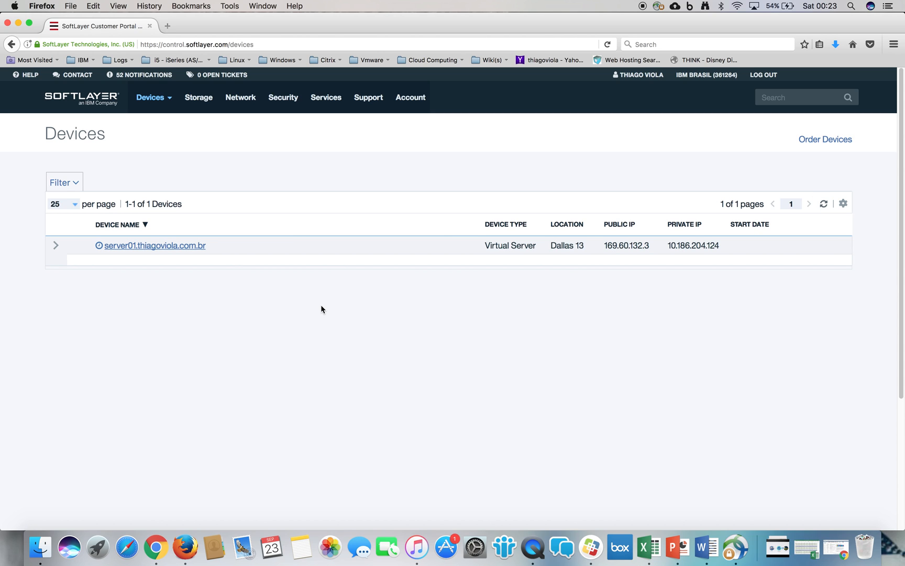
click(830, 208)
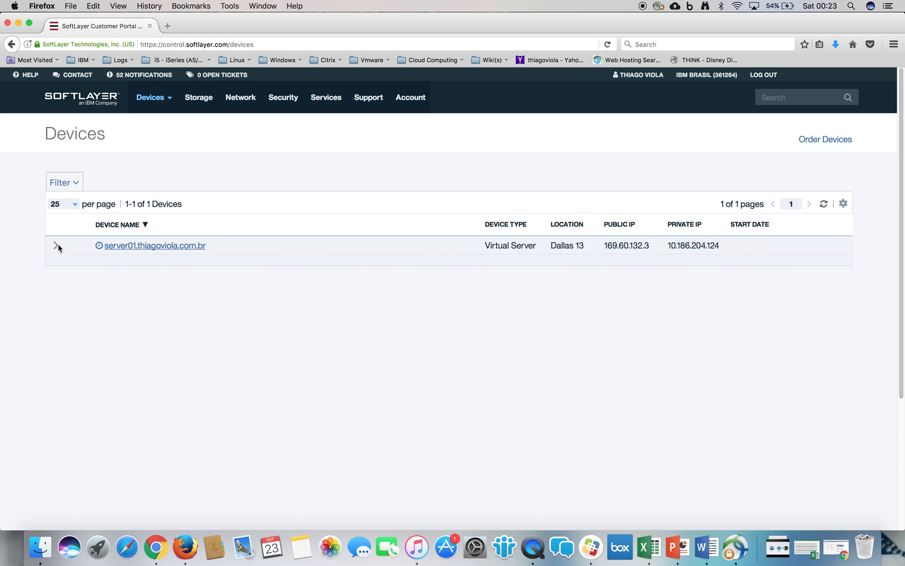
- Open the network Security Groups page and review the descriptions and ports of the default groups
mouse_move(292, 107)
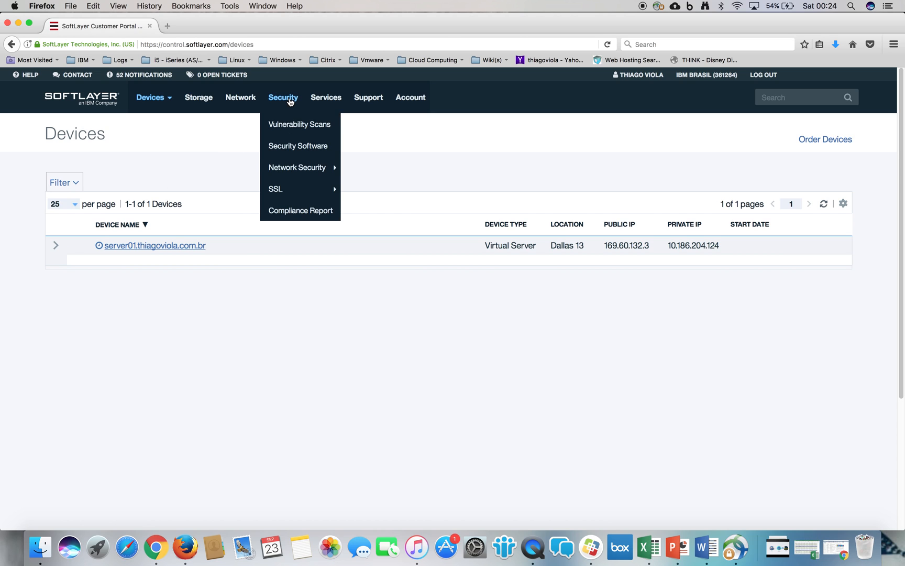
mouse_move(305, 167)
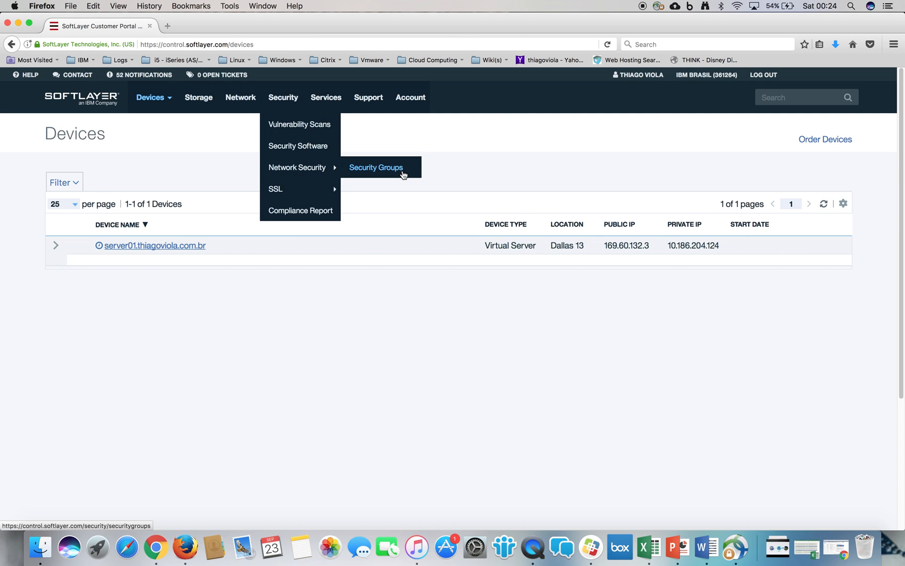
click(403, 173)
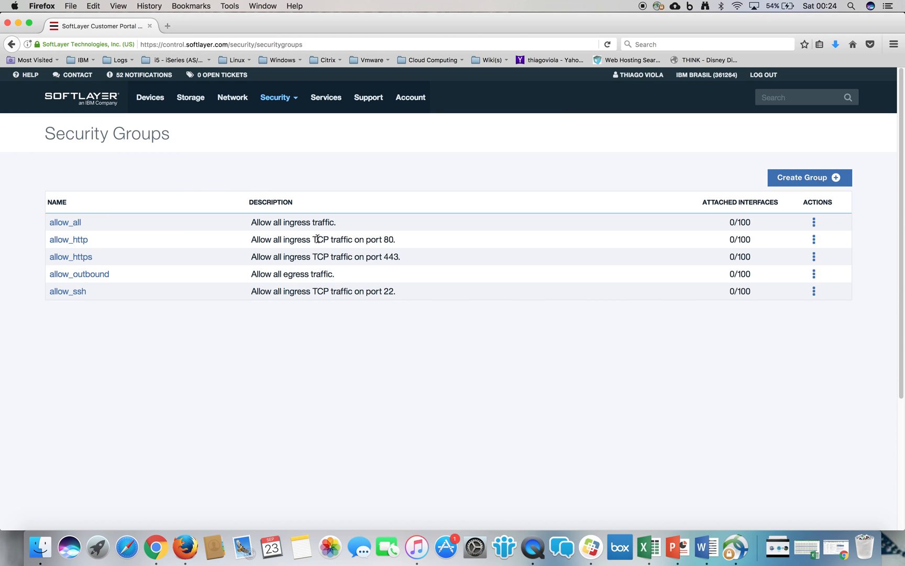
drag(318, 238, 349, 254)
click(392, 239)
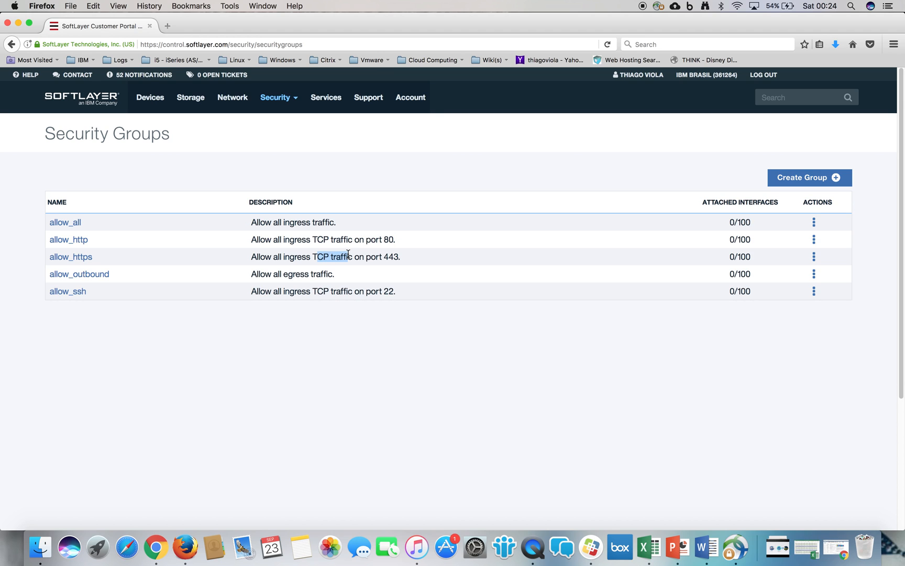
double_click(391, 257)
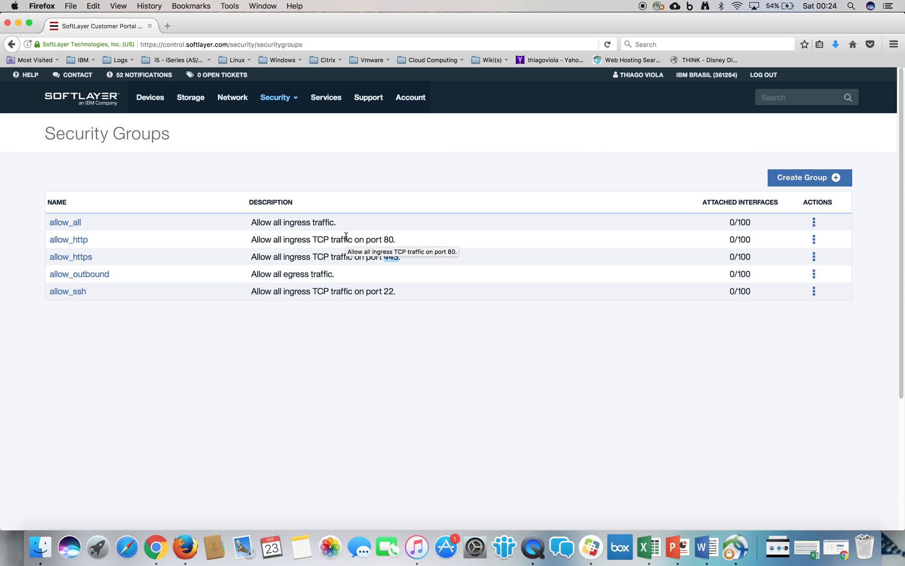
drag(45, 134, 176, 135)
click(178, 136)
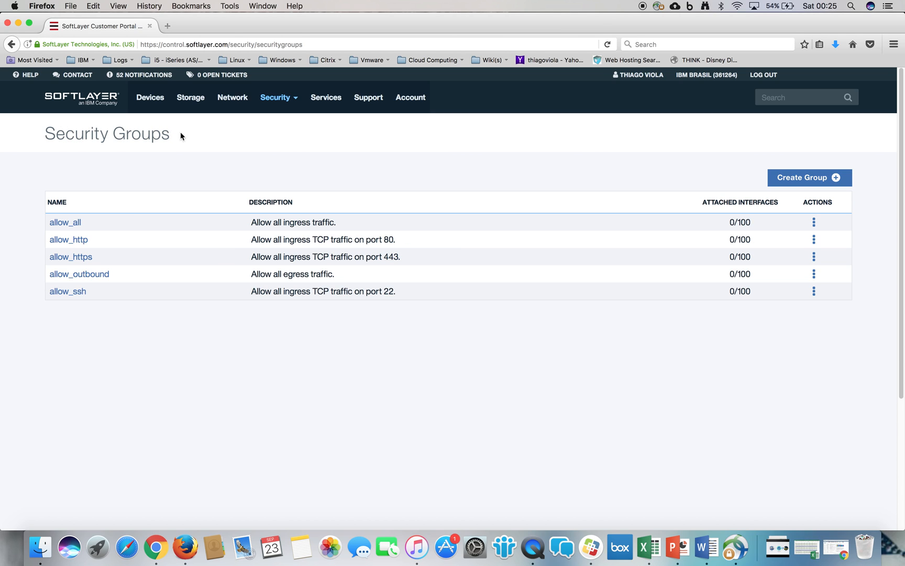
- Create a security group named Allow_Telnet with the description "Telnet port available", keeping the default rule that allows all outbound traffic
click(814, 184)
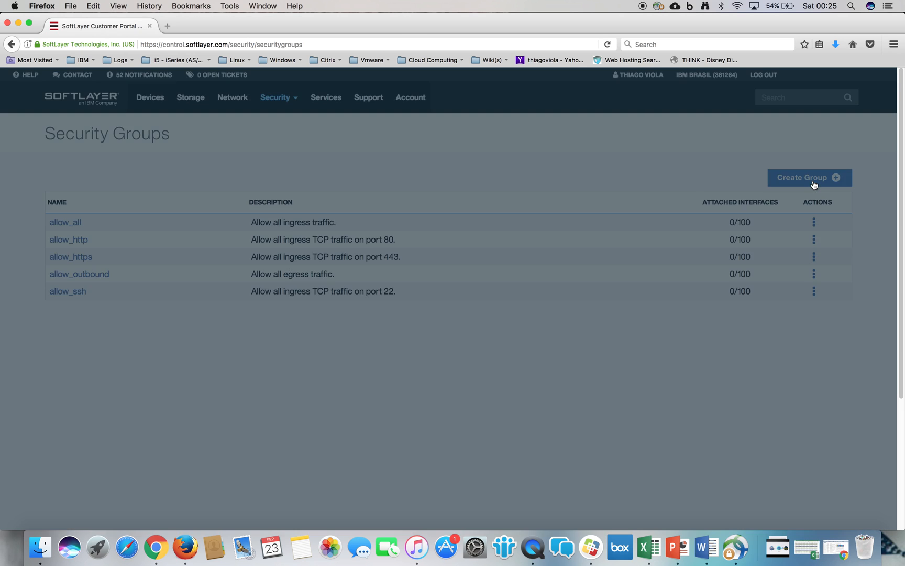
click(376, 260)
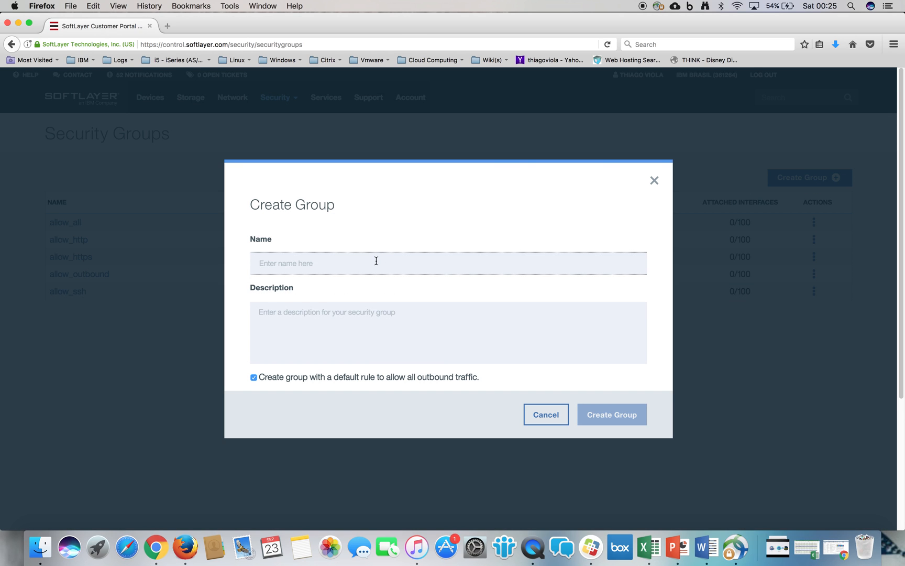
text(A)
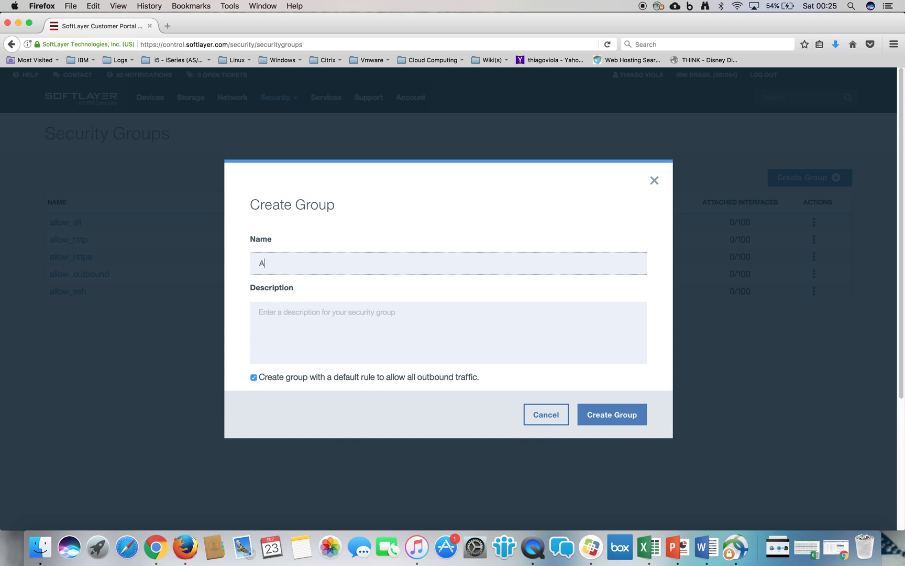
text(llw)
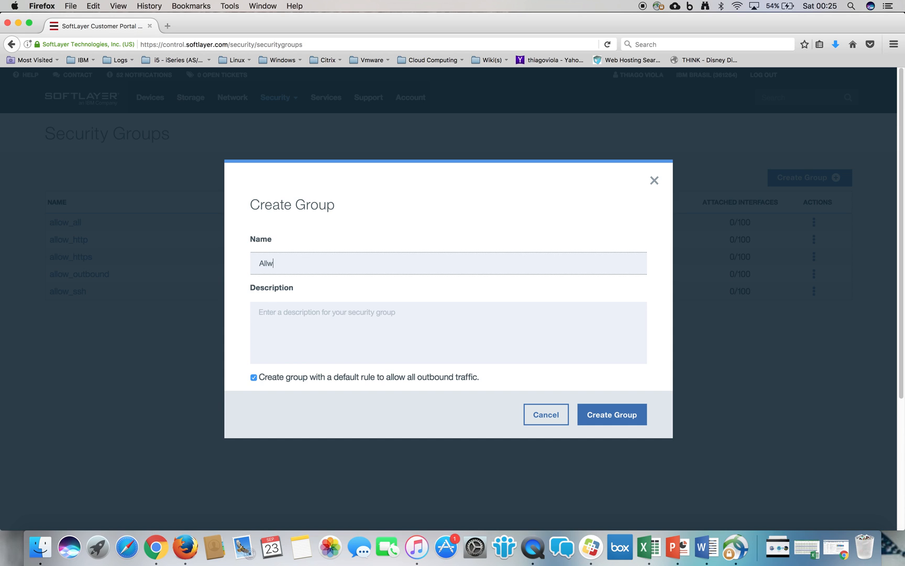
text(w)
text(ow_Telen)
key(BackSpace)
key(BackSpace)
text(net)
key(Tab)
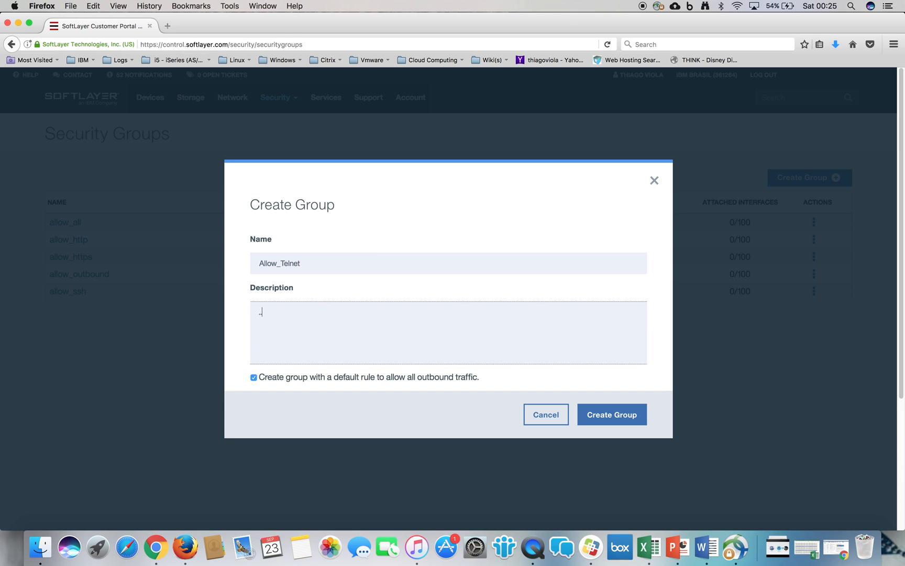
text(Telnet port available)
click(623, 416)
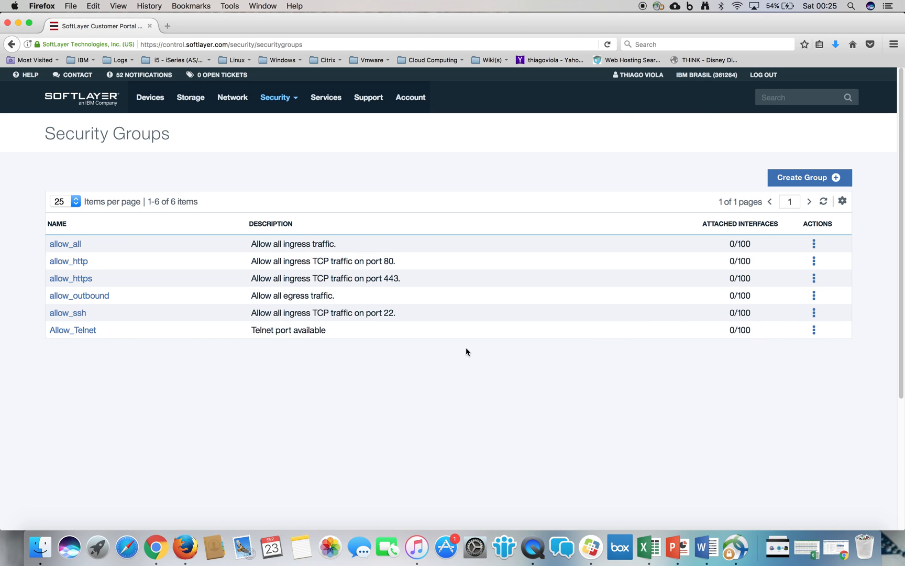
- Open the Allow_Telnet group and examine its outbound rule's type, protocol, port range and destination
click(88, 331)
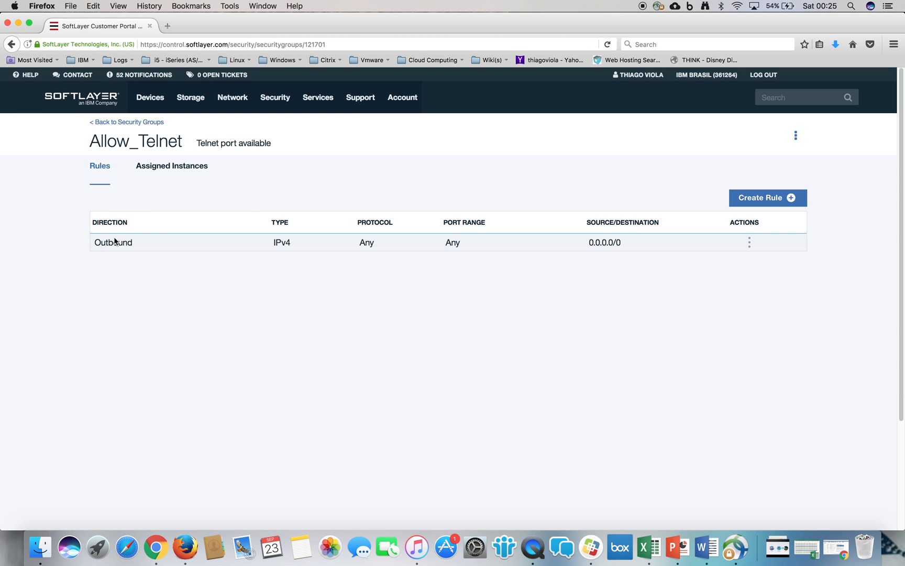
drag(91, 244, 299, 241)
click(365, 241)
drag(446, 246, 461, 246)
click(639, 246)
- Examine the direction, IP type and protocol options for editing the outbound rule, and cancel without saving
click(750, 242)
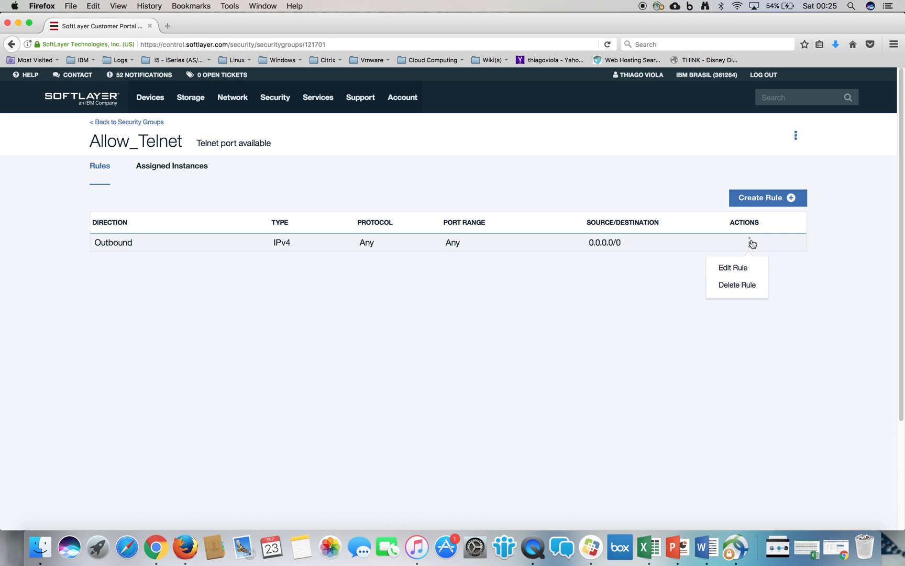
click(743, 268)
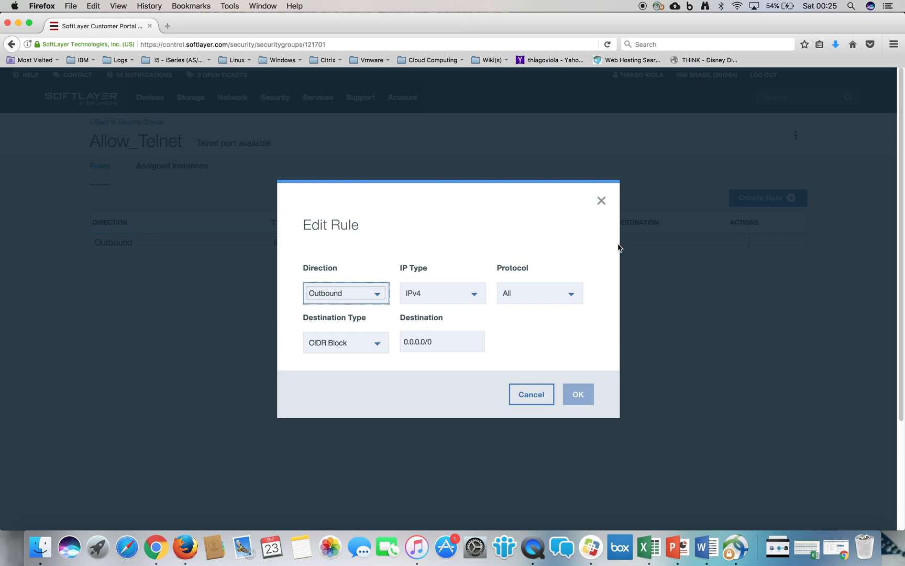
click(379, 293)
click(379, 293)
click(373, 340)
click(449, 303)
click(448, 305)
click(548, 303)
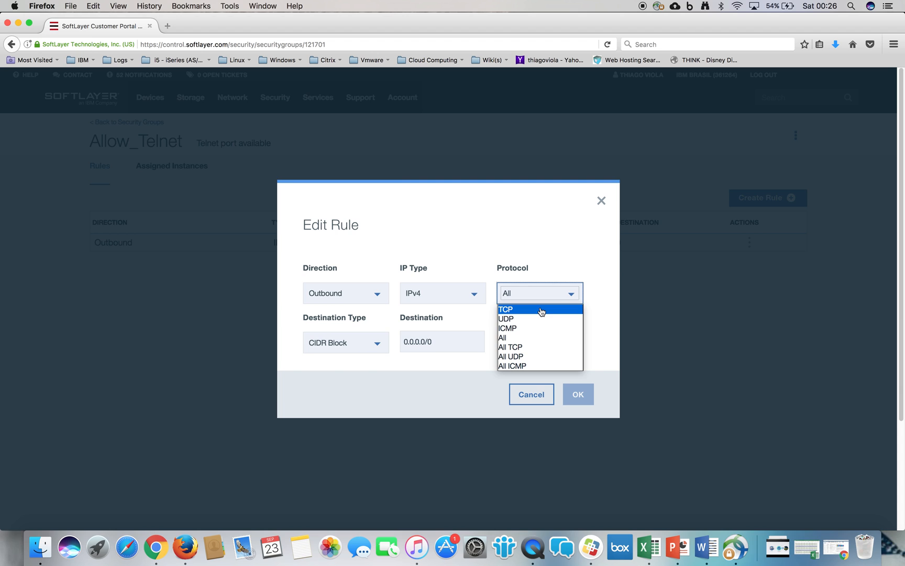
click(539, 338)
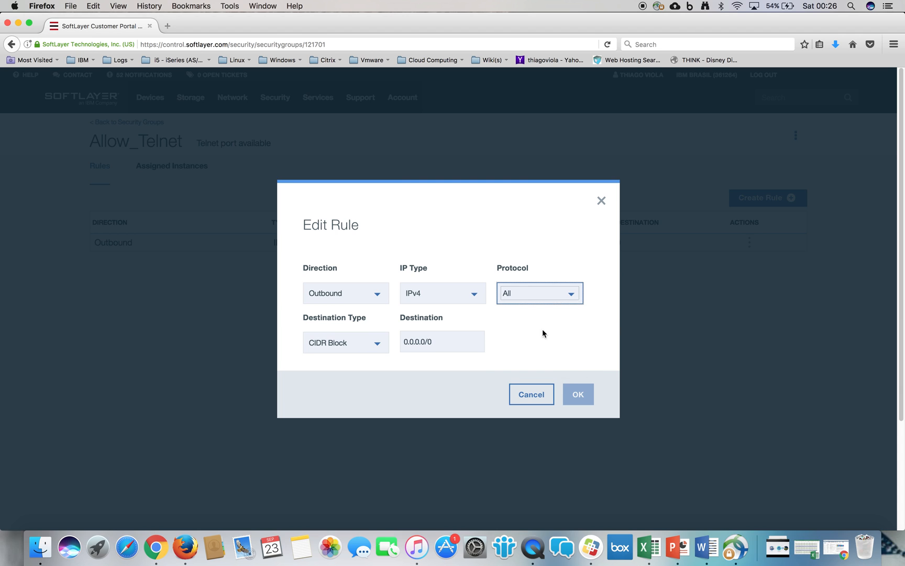
click(539, 396)
click(775, 204)
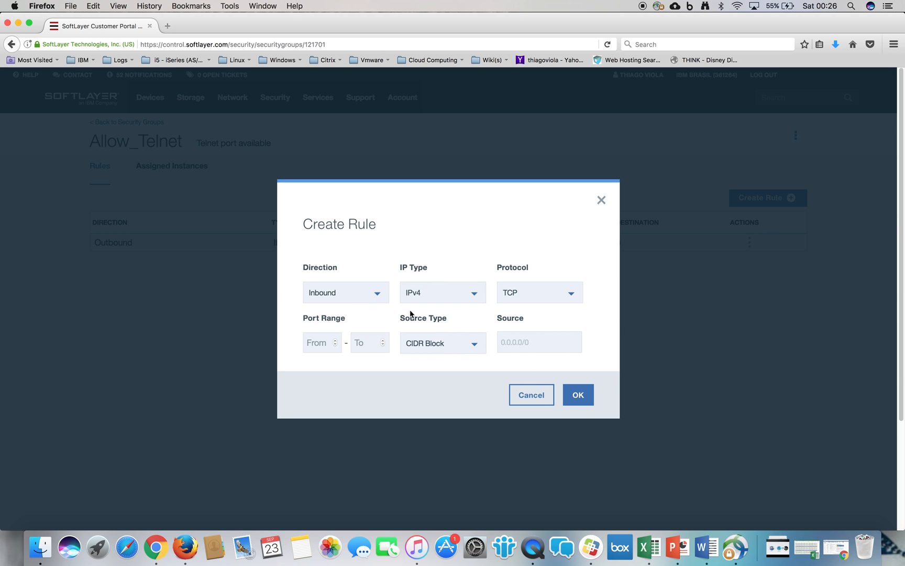
click(334, 344)
click(335, 341)
key(Down)
key(Down)
key(Tab)
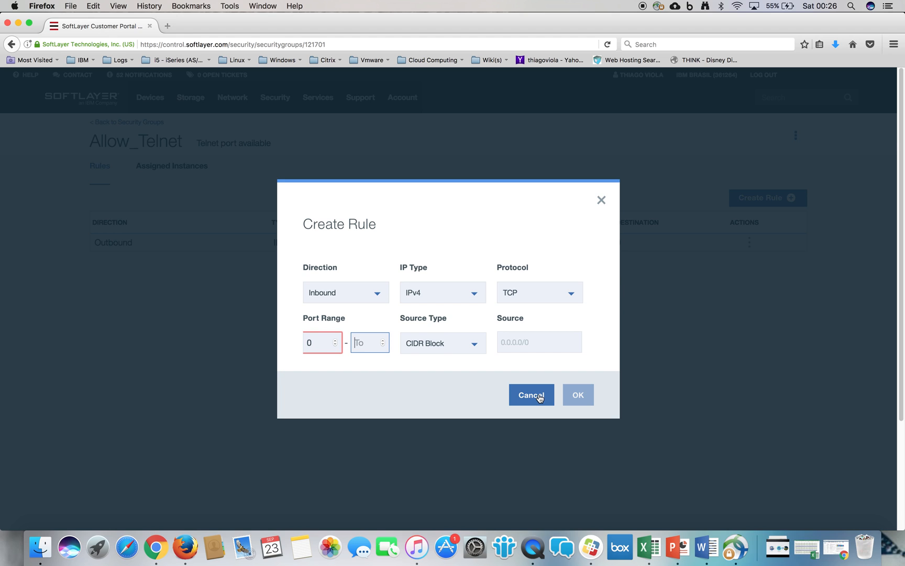
click(539, 398)
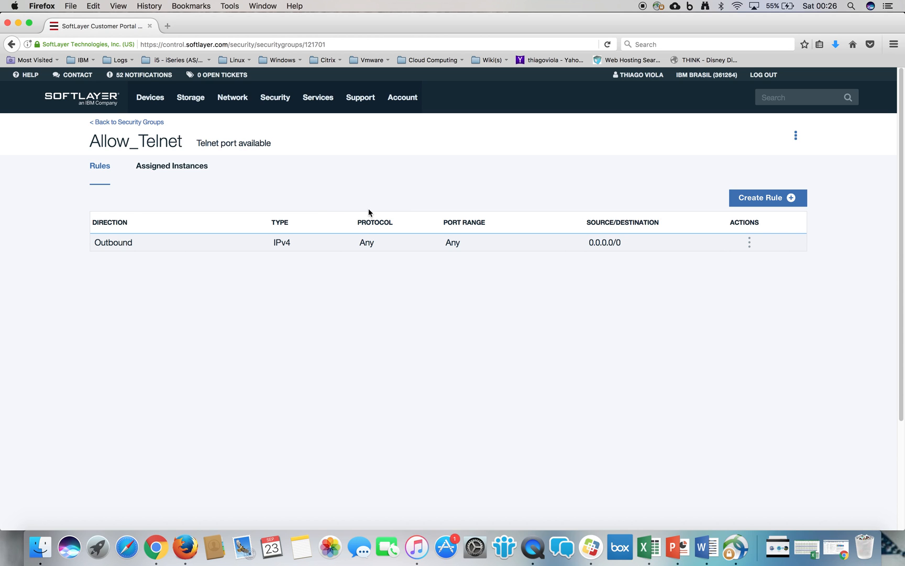
- View the Allow_Telnet group's assigned instances and rules, and return to the list of security groups
click(199, 172)
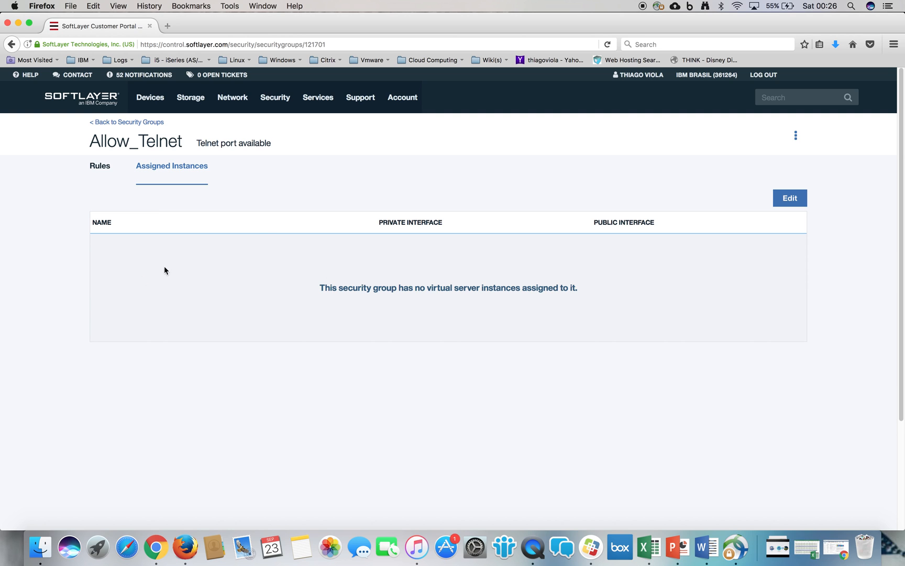
click(100, 170)
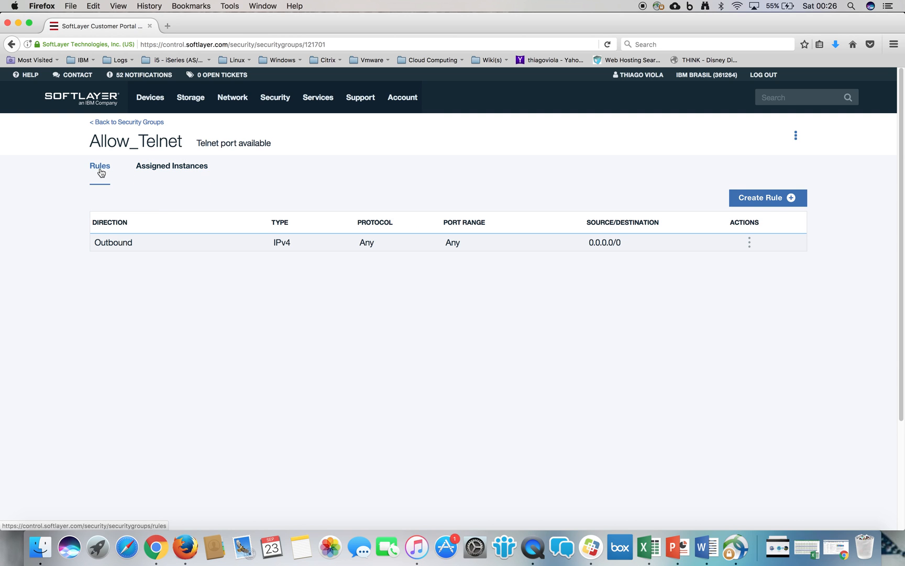
click(128, 122)
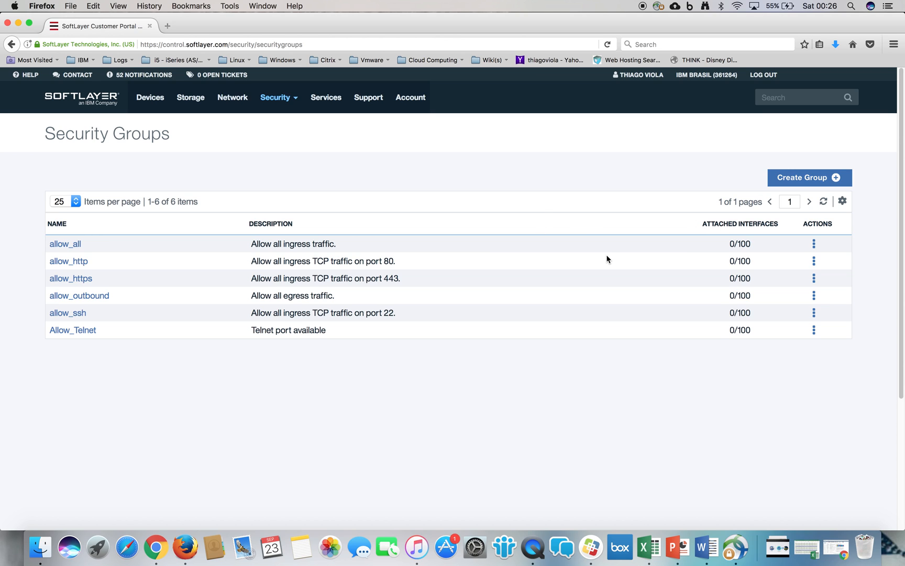
- Refresh the list of security groups
click(823, 204)
drag(46, 133, 180, 142)
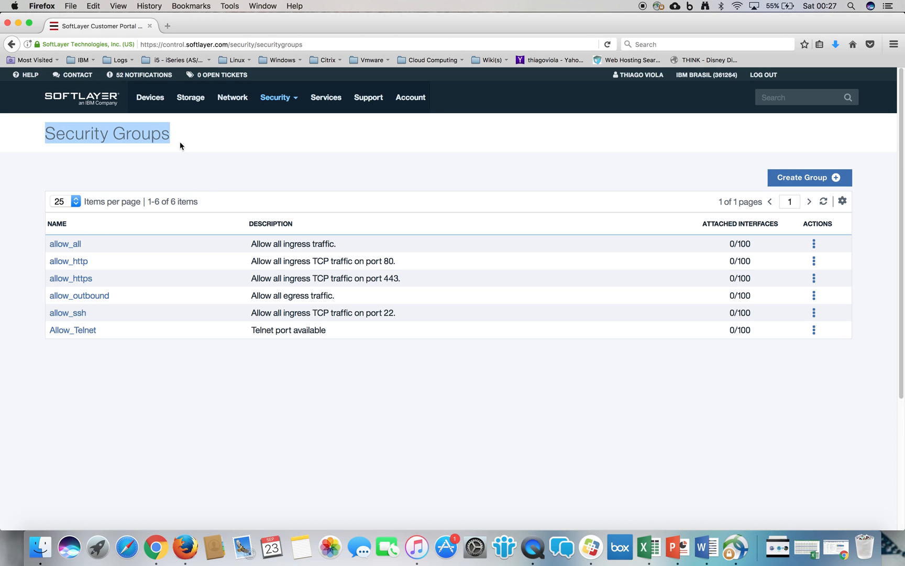
click(233, 141)
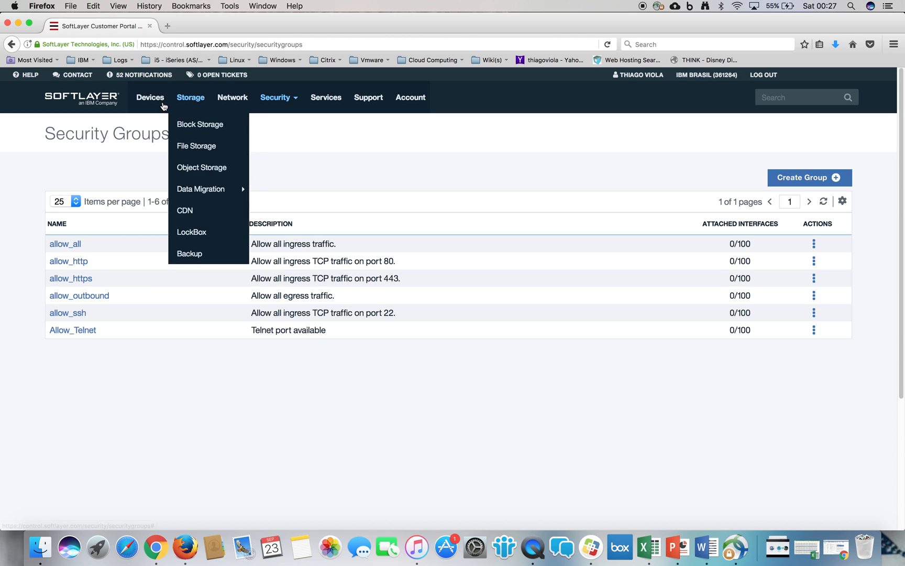
- Open the device list, check server01's pending transactions, and refresh the list
mouse_move(148, 99)
click(167, 131)
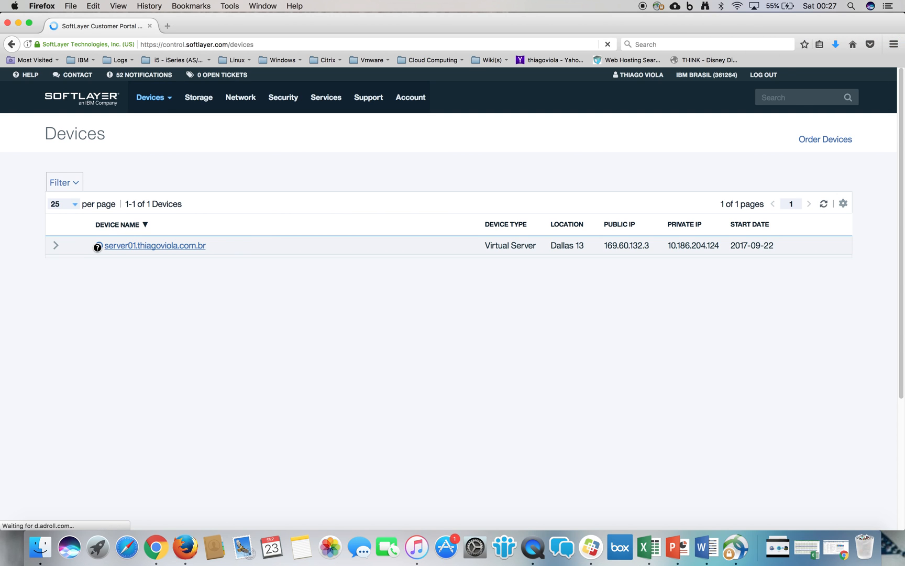
mouse_move(97, 247)
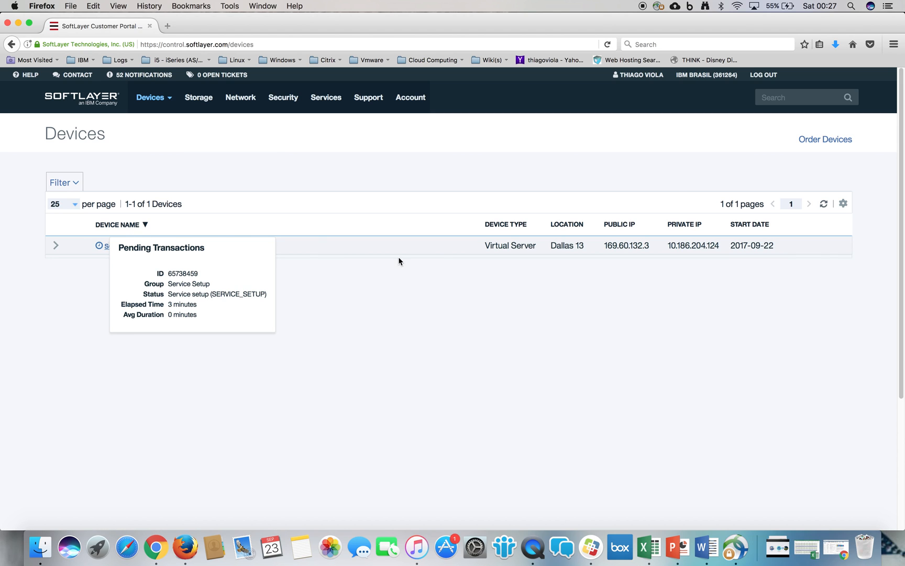
click(824, 203)
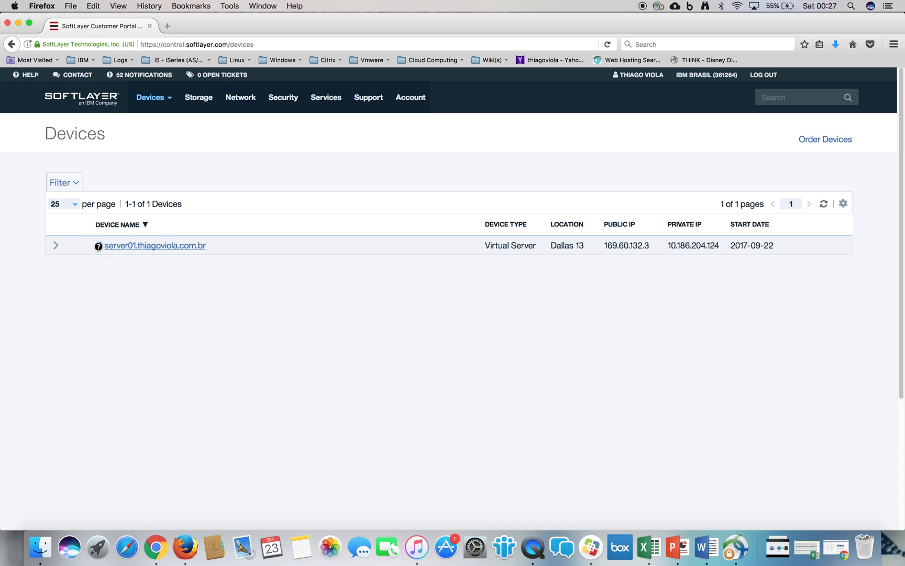
- Open server01's details and examine its status, location and start date
click(182, 249)
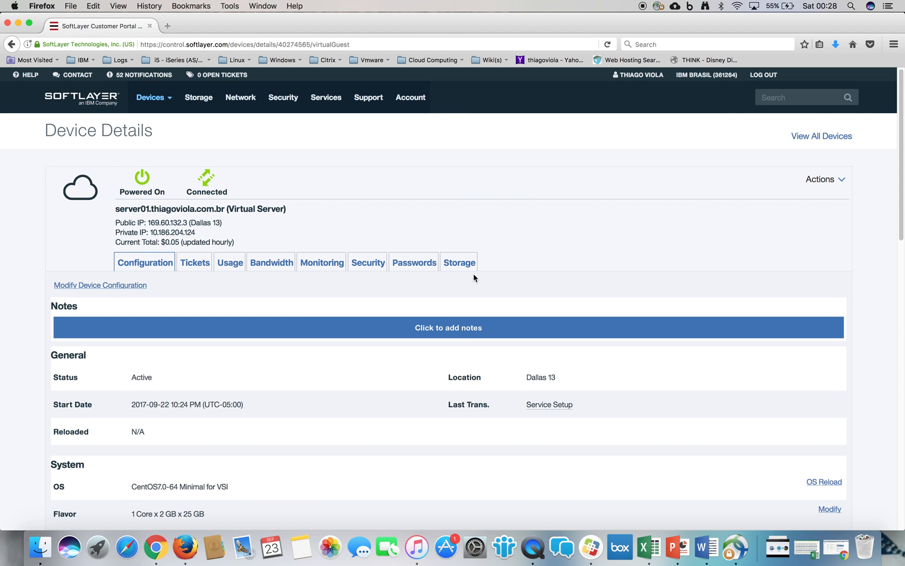
double_click(138, 377)
click(534, 375)
drag(557, 377, 549, 376)
drag(133, 404, 234, 404)
click(234, 404)
- Examine the server's network details and the limit on security groups assigned to a network interface
scroll(903, 182, down, 8)
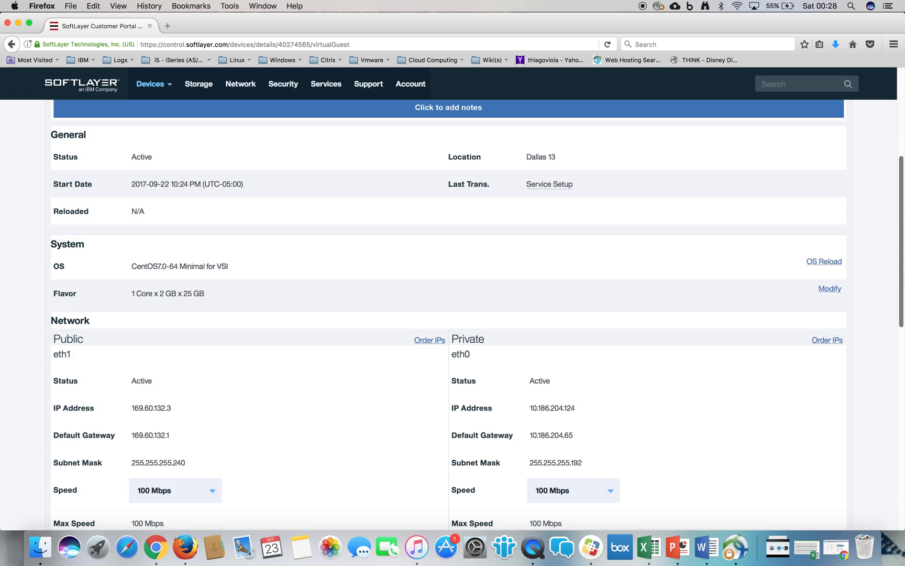
scroll(453, 314, down, 12)
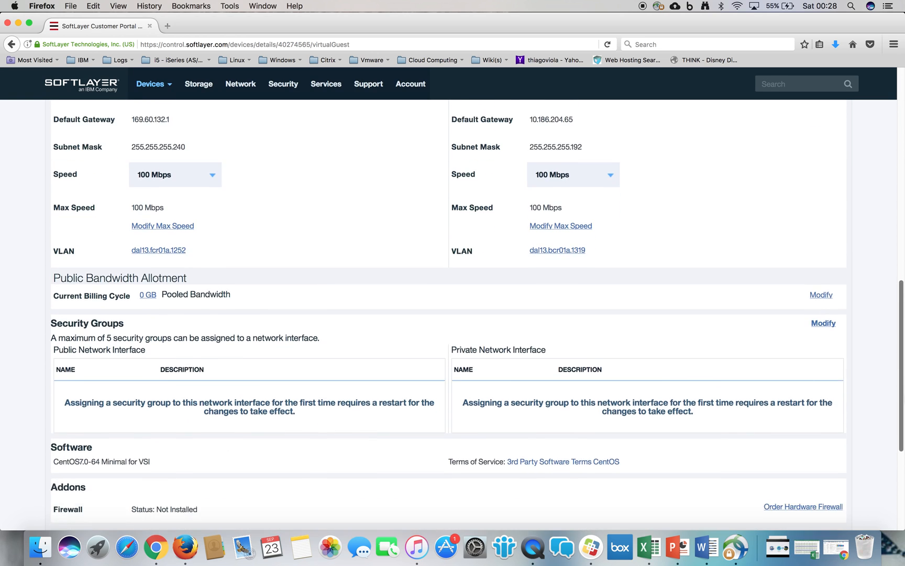
scroll(450, 364, down, 2)
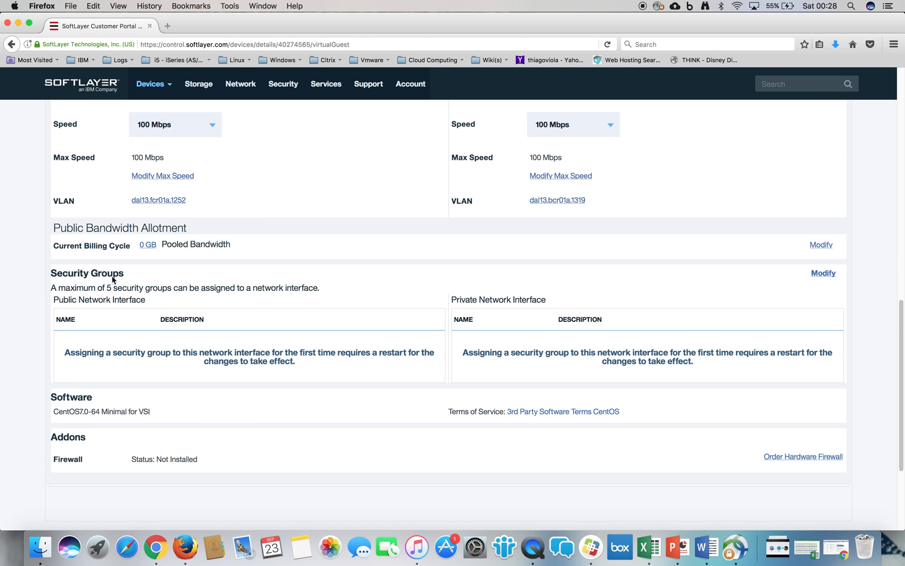
drag(58, 287, 327, 292)
click(327, 292)
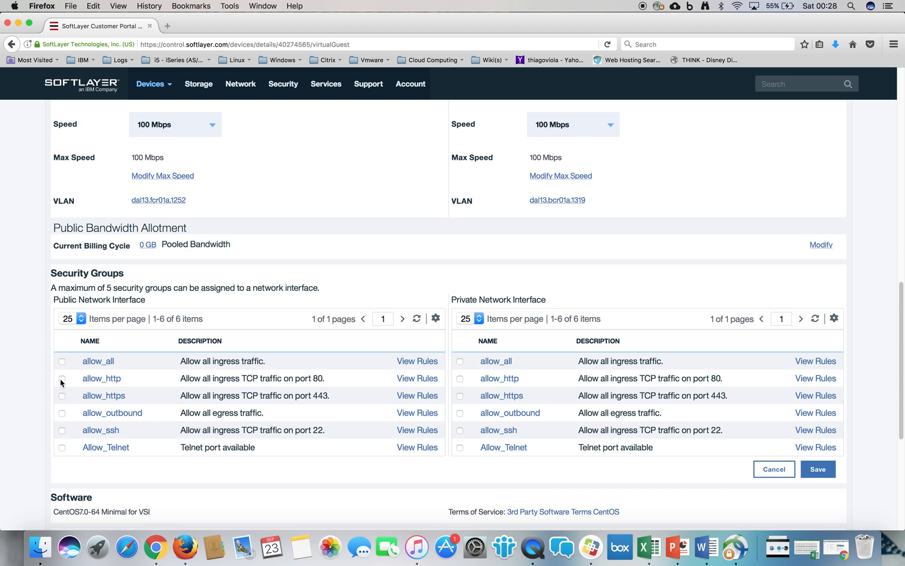
click(62, 396)
click(811, 471)
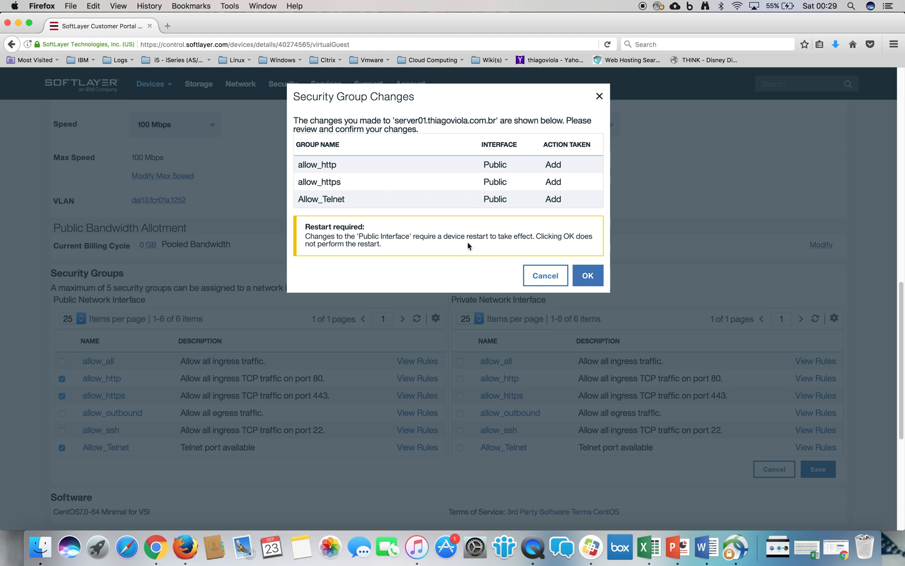
drag(420, 237, 541, 239)
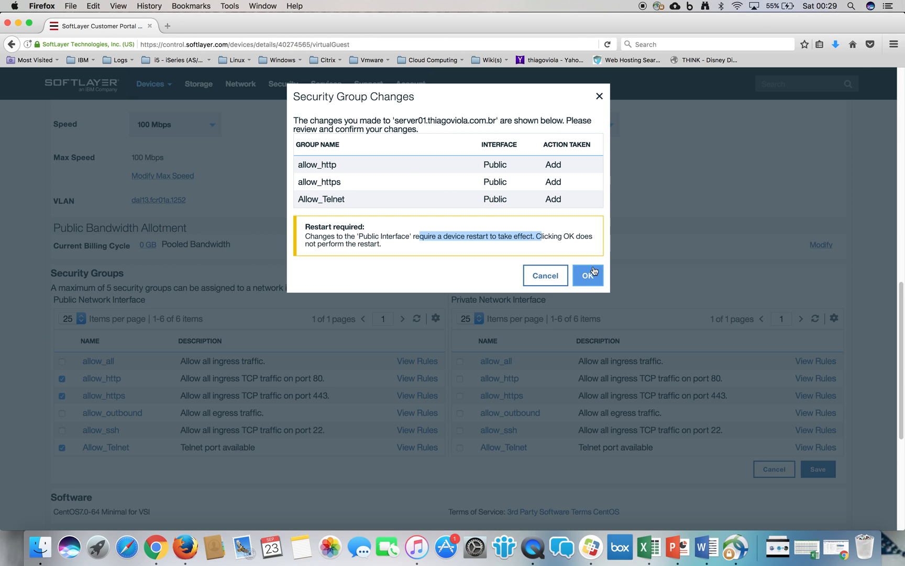
click(551, 280)
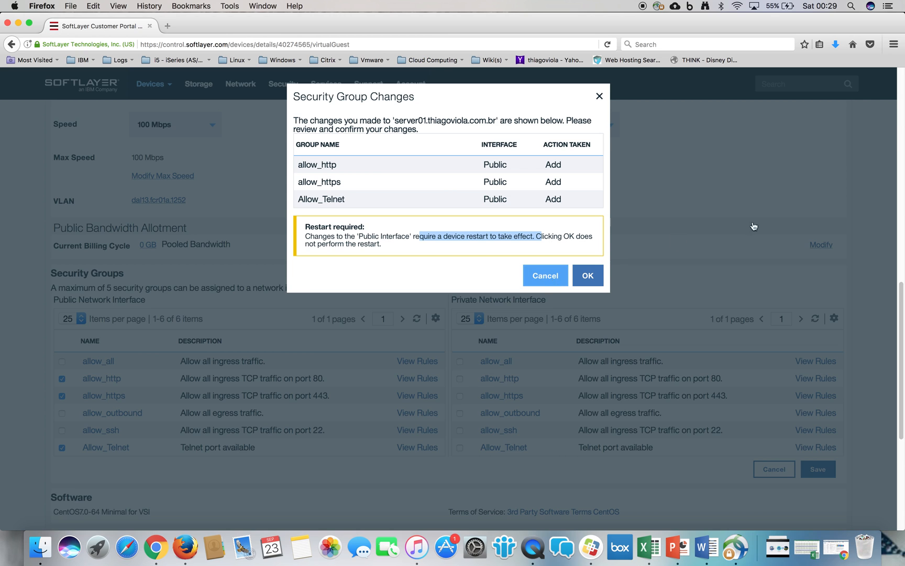
- Return to the device list and reopen server01's details
scroll(900, 106, up, 10)
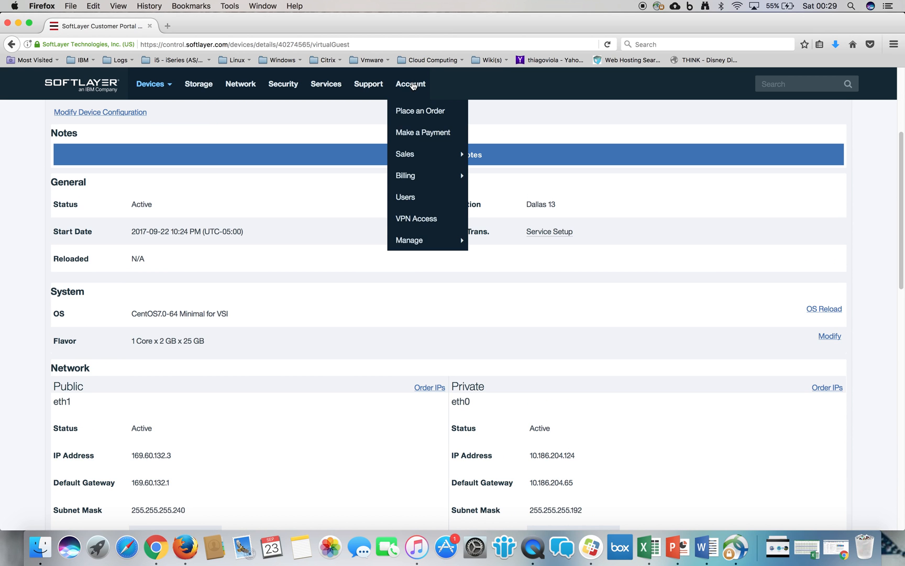
mouse_move(168, 98)
click(148, 111)
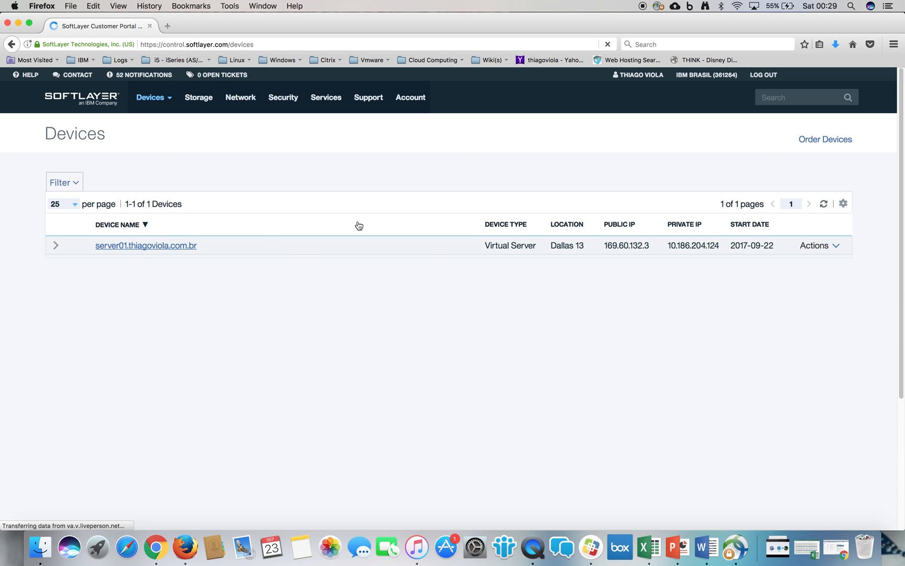
click(174, 250)
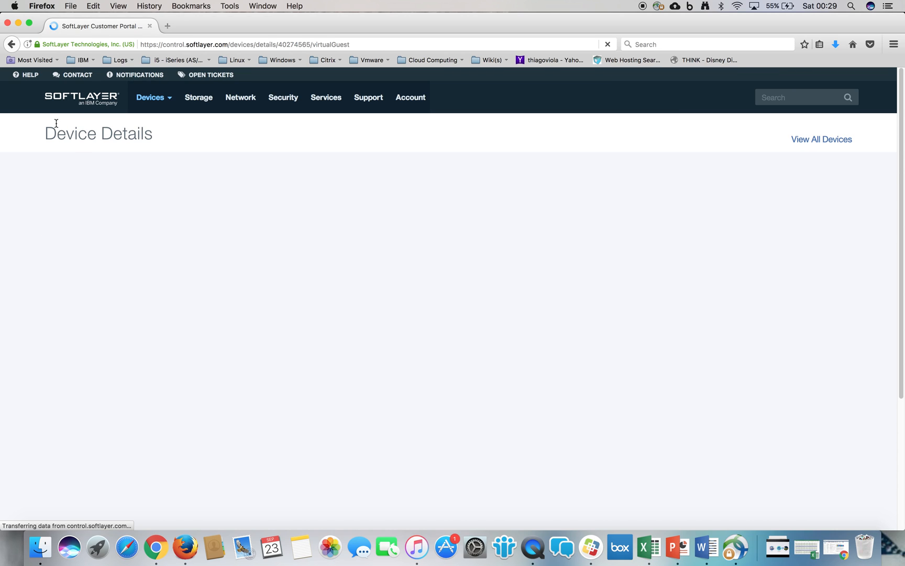
triple_click(164, 138)
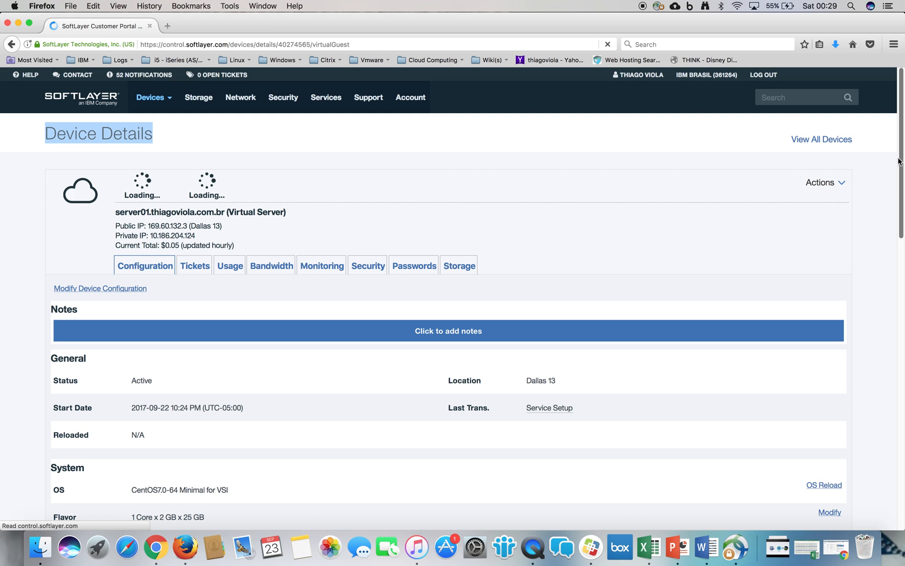
- Assign the allow_http and allow_https security groups to the server's public network interface and save the changes
scroll(899, 236, down, 5)
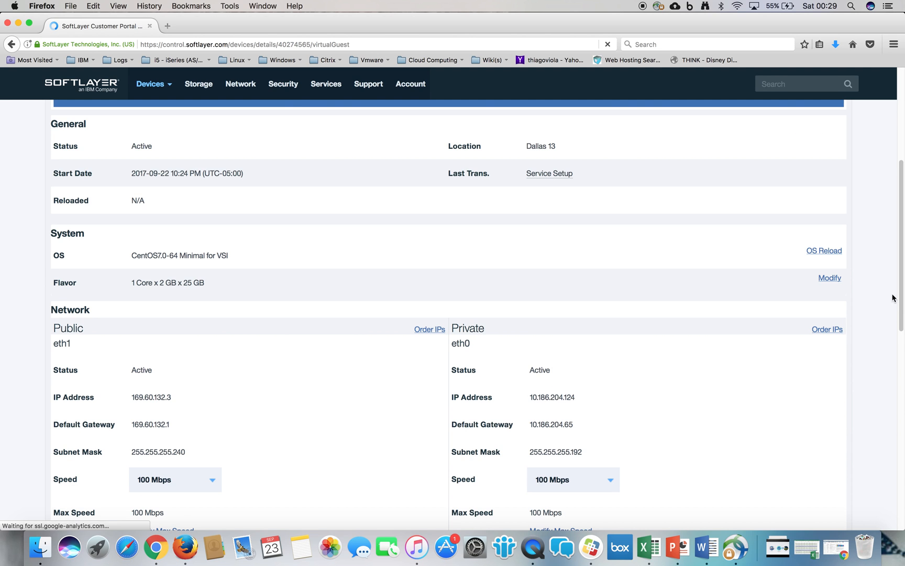
scroll(901, 315, down, 8)
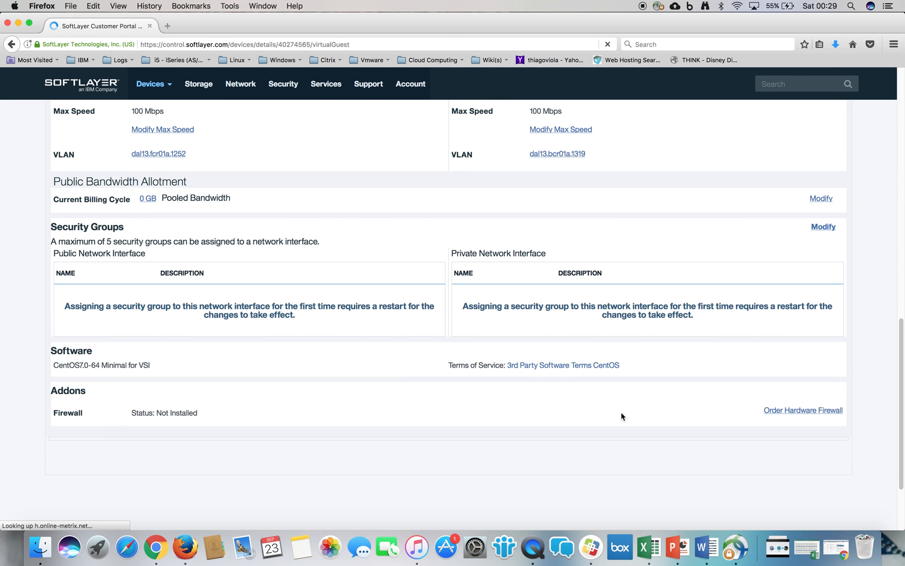
click(823, 229)
click(62, 401)
click(64, 333)
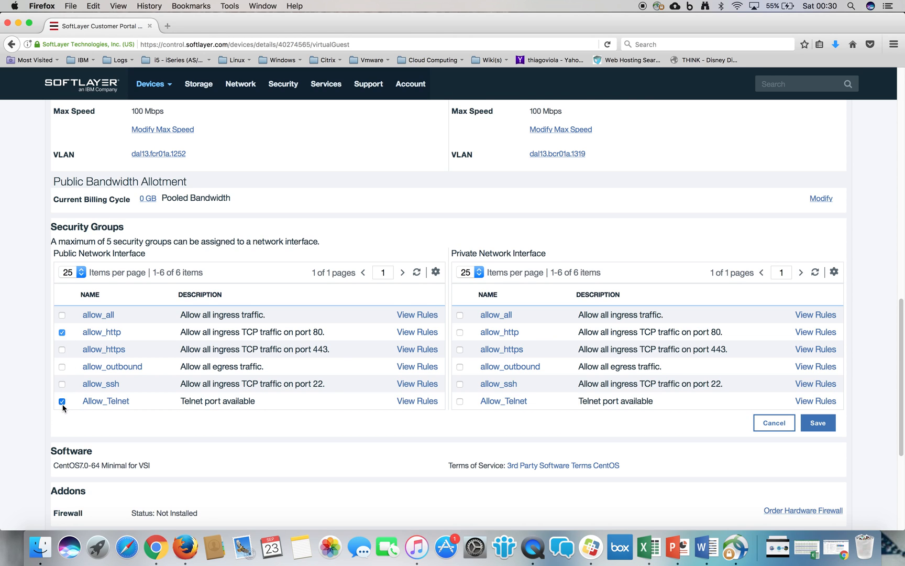
click(63, 351)
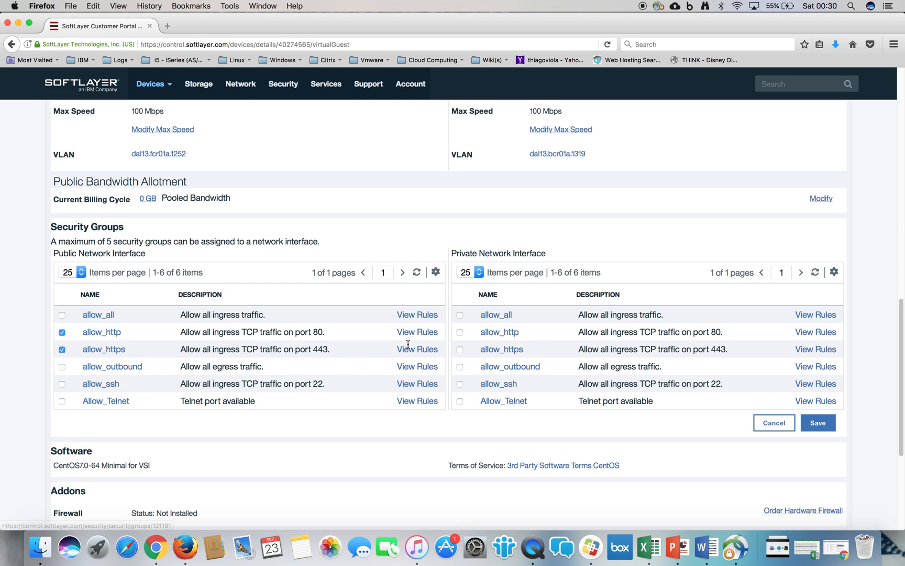
click(820, 426)
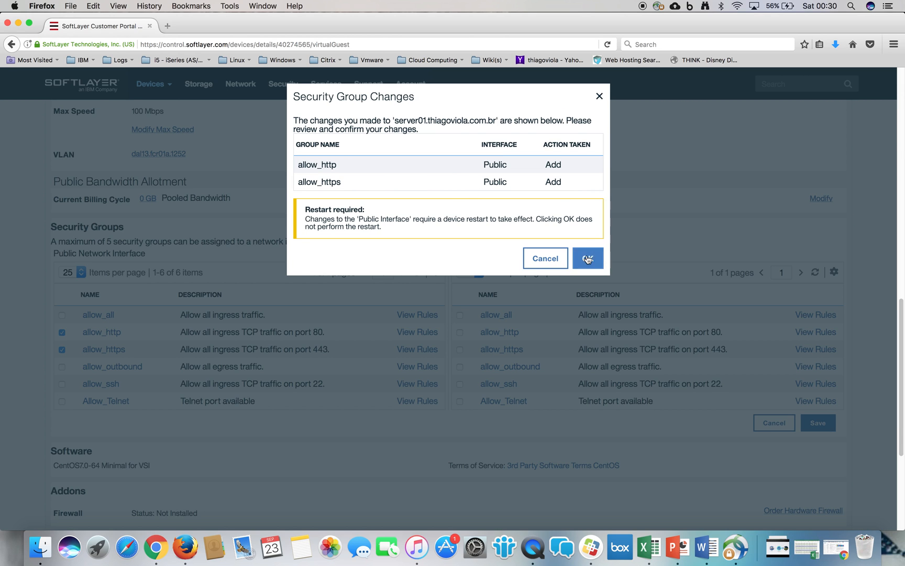
click(588, 258)
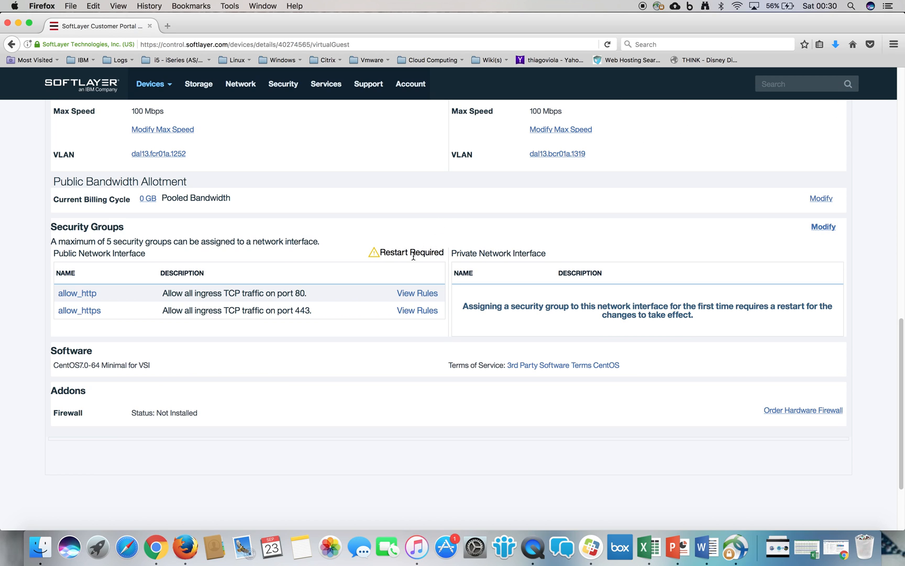
drag(383, 250, 441, 250)
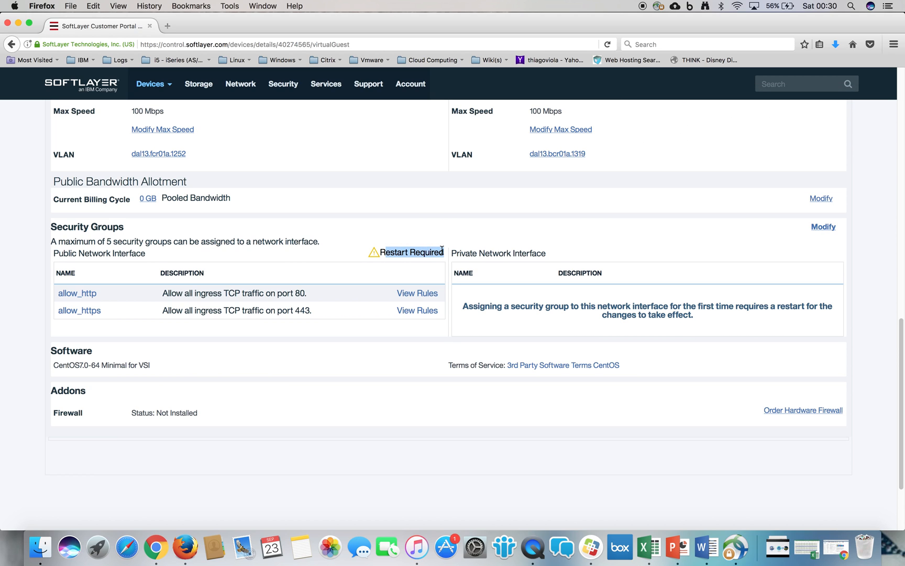
click(442, 249)
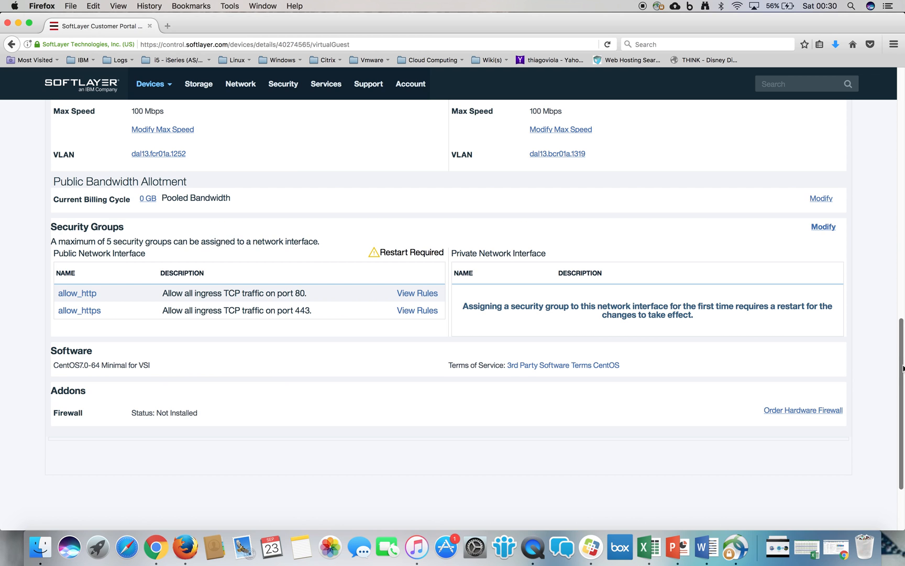
- Go to local load balancing and start an order for an IBM Bluemix Load Balancer
drag(902, 366, 865, 85)
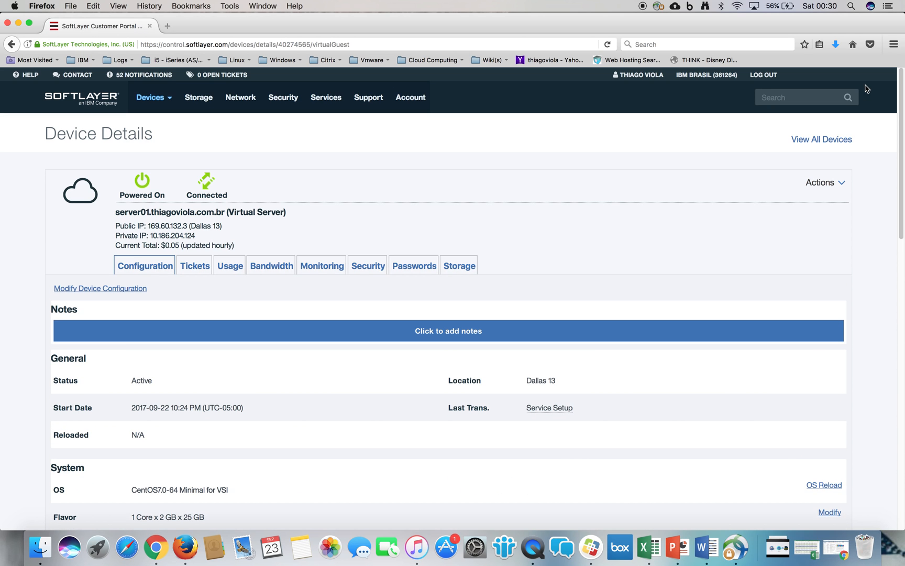
mouse_move(245, 99)
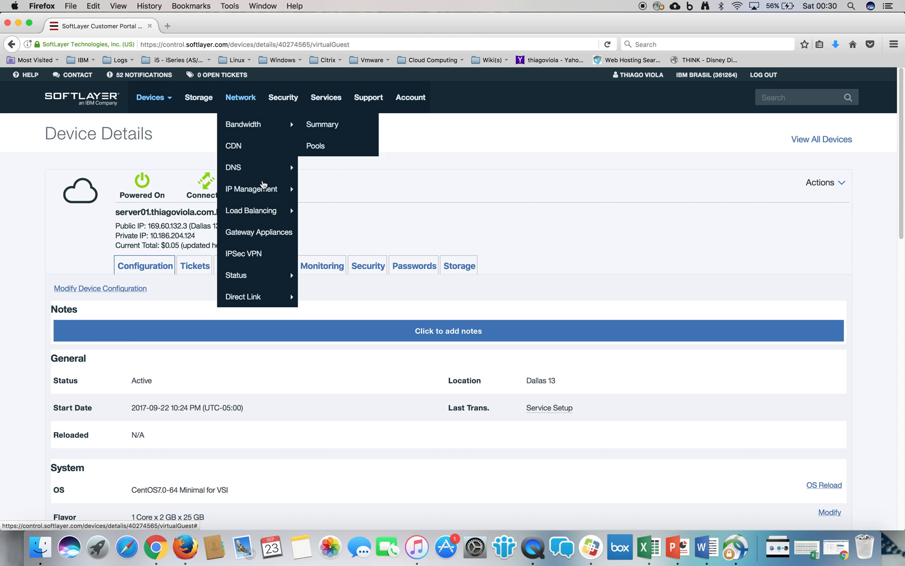
mouse_move(266, 219)
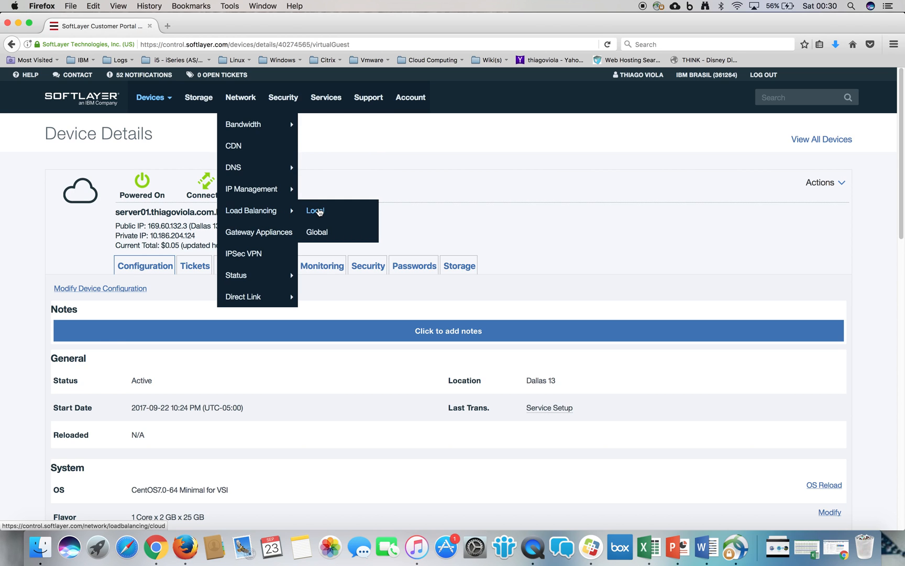
click(322, 212)
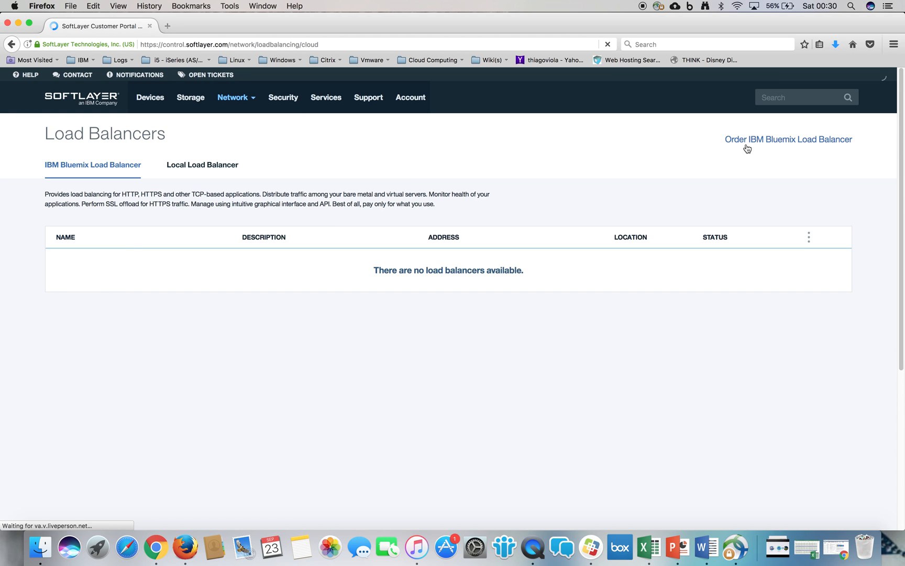
click(768, 144)
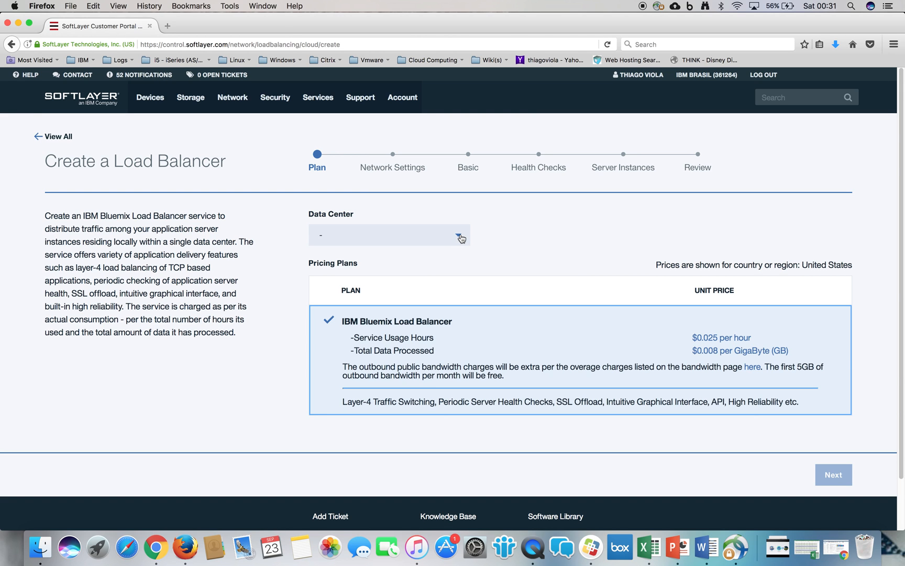
- Select Dallas 13 as the load balancer's data center, keep the IBM Bluemix Load Balancer plan, and continue to the network settings
click(460, 238)
scroll(453, 304, down, 5)
scroll(453, 304, up, 2)
scroll(454, 304, up, 3)
click(388, 280)
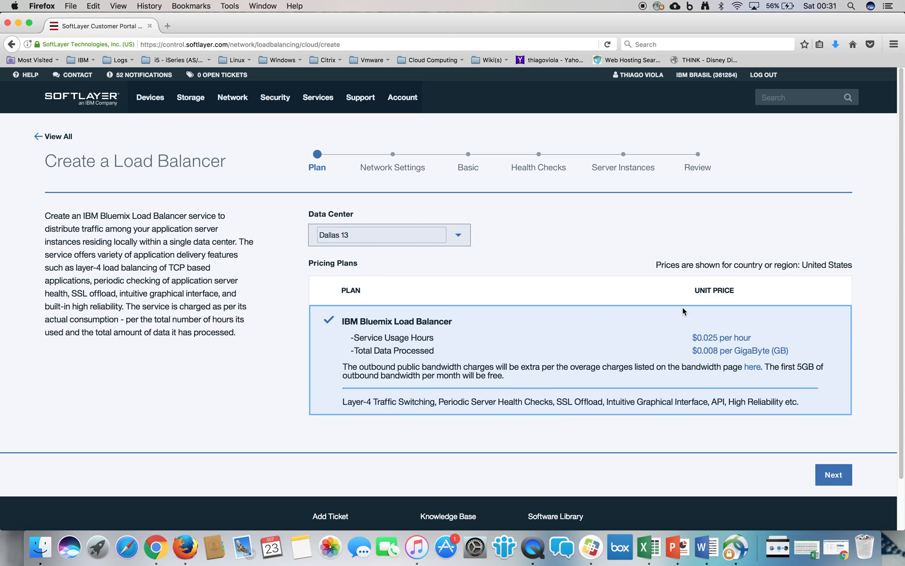
click(715, 336)
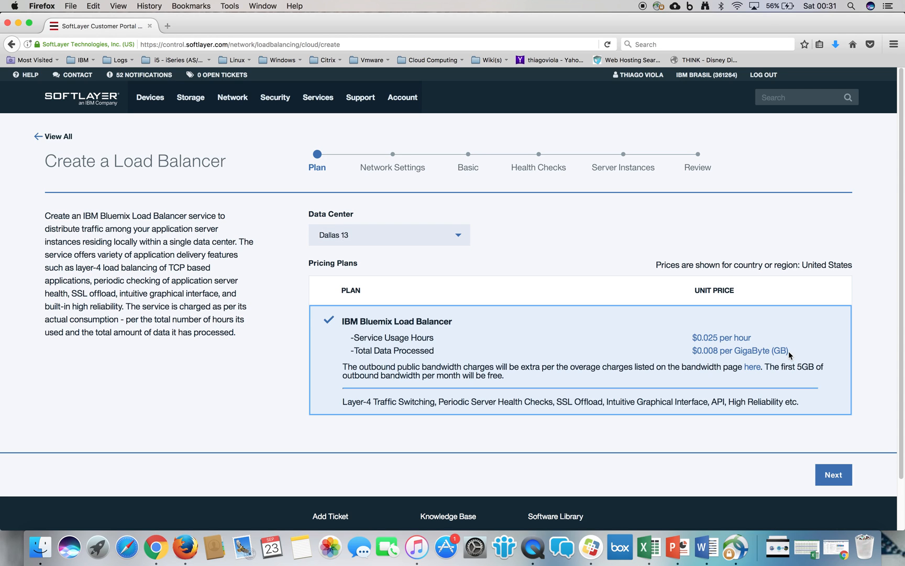
click(838, 477)
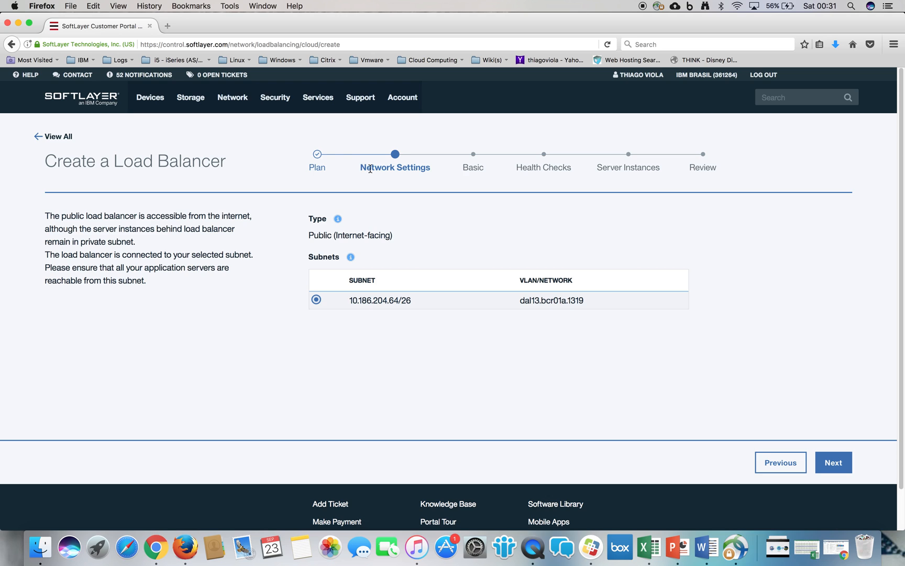
- Keep the 10.186.204.64/26 subnet for the public load balancer and continue to the basic settings
drag(370, 169, 425, 171)
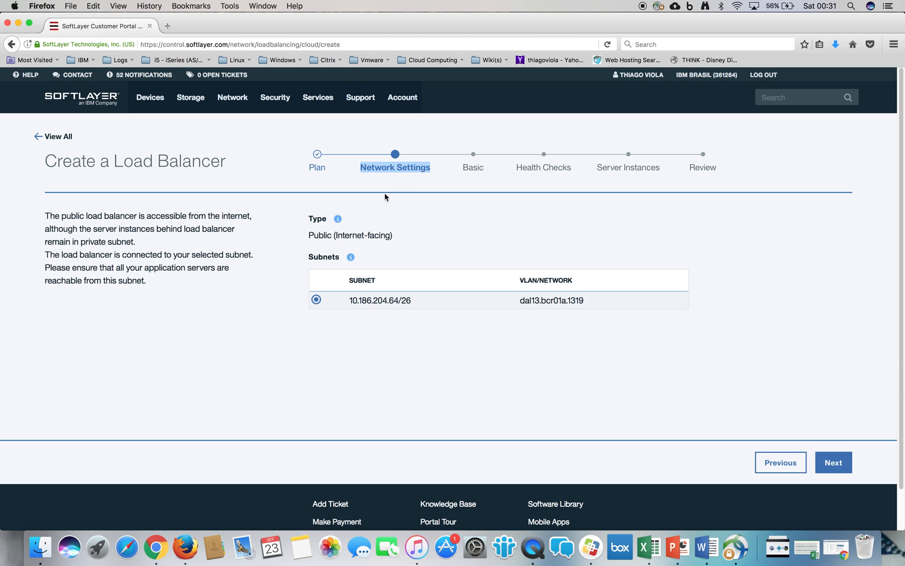
drag(348, 300, 413, 301)
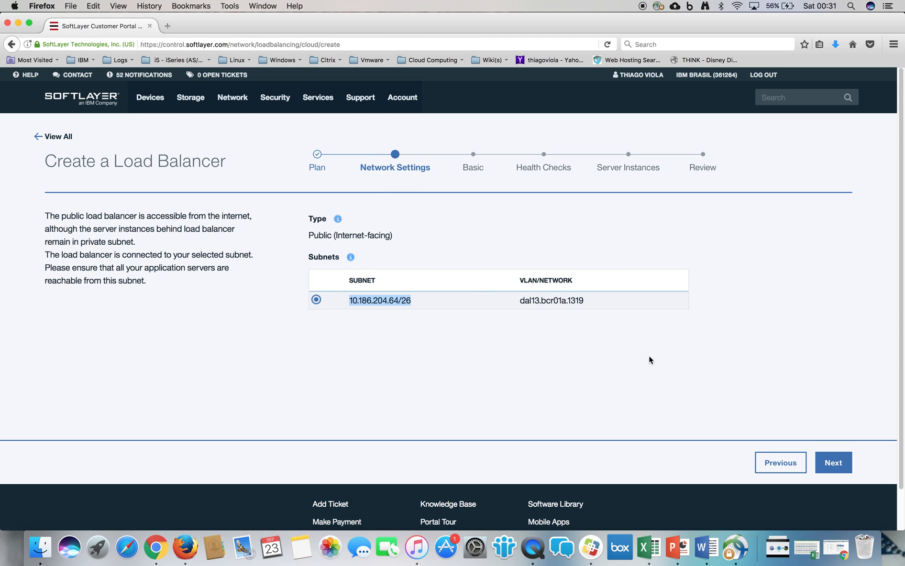
click(833, 462)
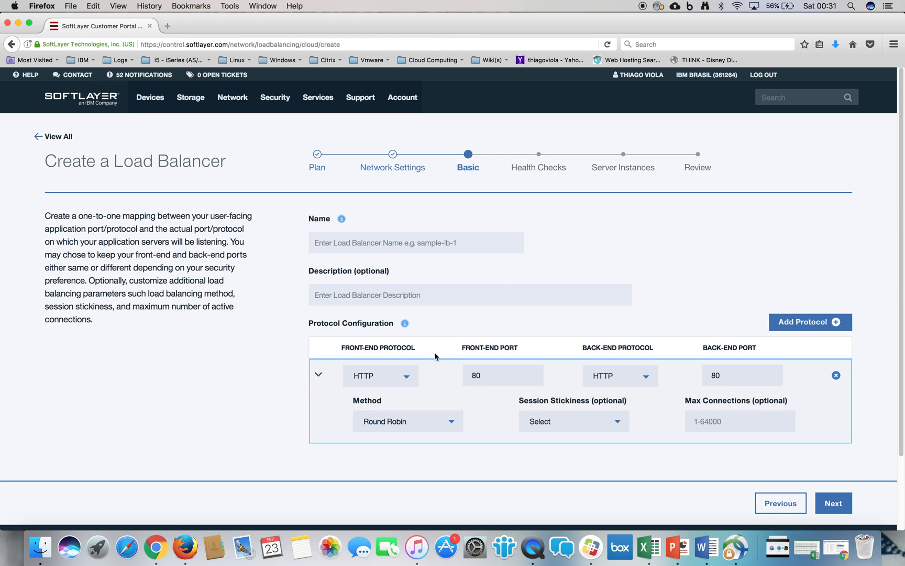
- Name the load balancer LoadBalancerTeste and enter the description "qualquer"
click(407, 236)
text(Lao)
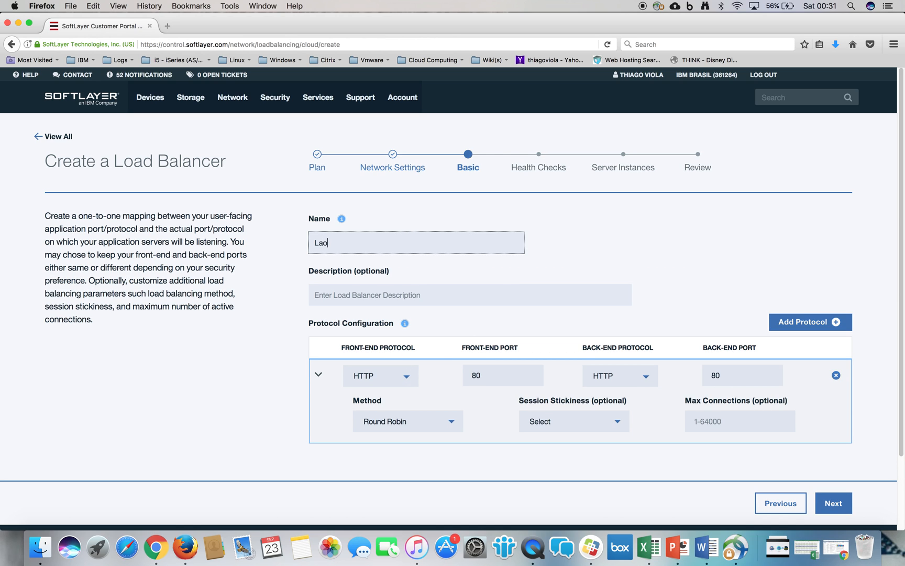
text(b B)
key(BackSpace)
key(BackSpace)
text(d)
key(BackSpace)
key(BackSpace)
text(Balance)
click(420, 295)
text(qualquer)
key(Tab)
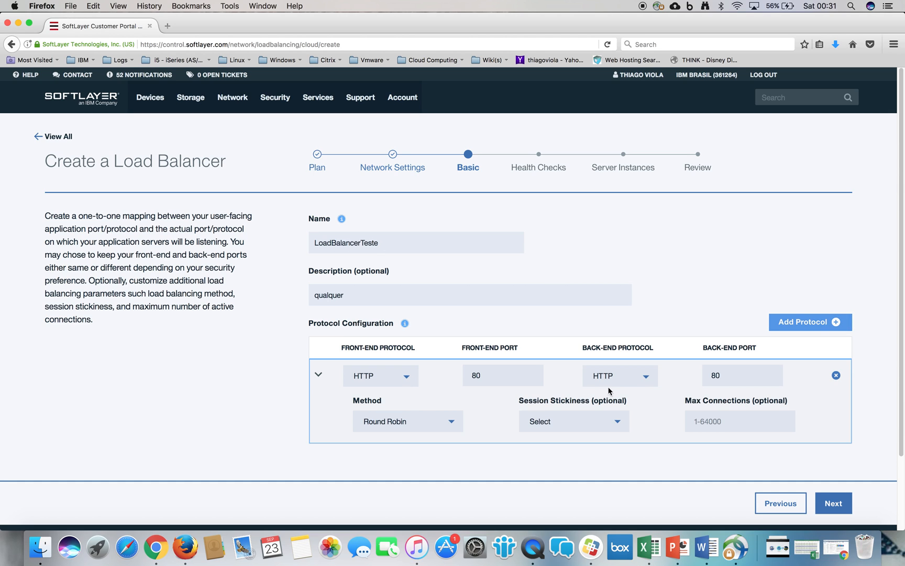
- Try HTTPS as the front-end protocol to view its SSL certificate options, and switch back to HTTP
click(439, 423)
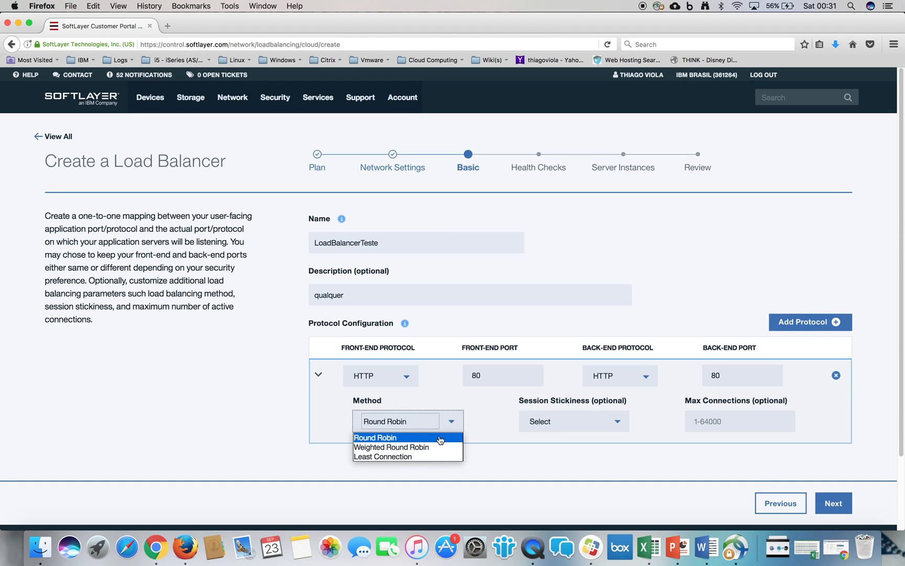
click(440, 443)
click(408, 377)
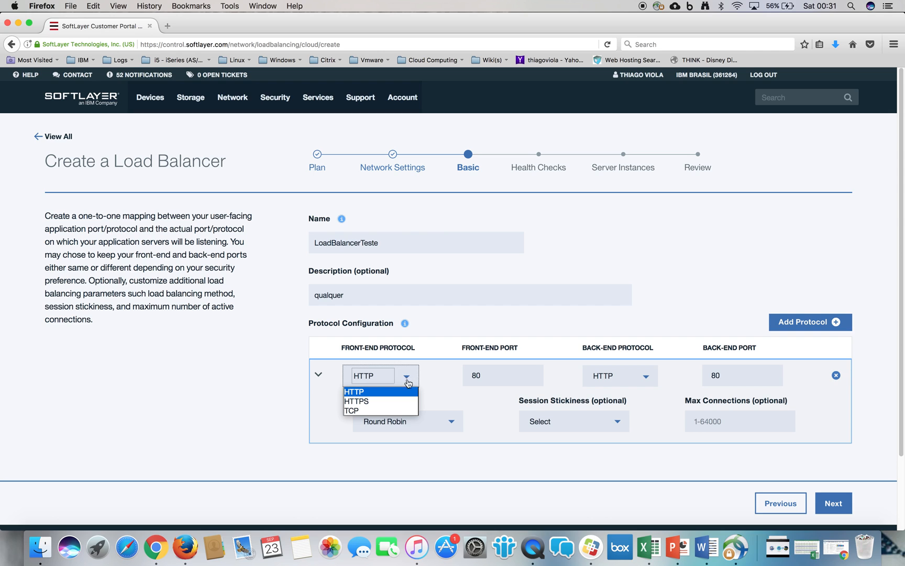
click(394, 402)
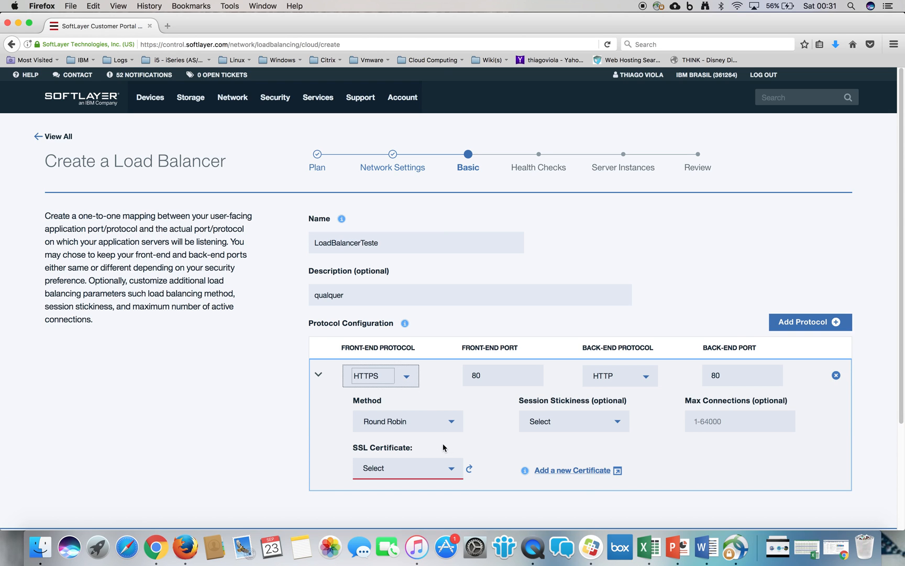
click(454, 470)
click(454, 470)
click(411, 378)
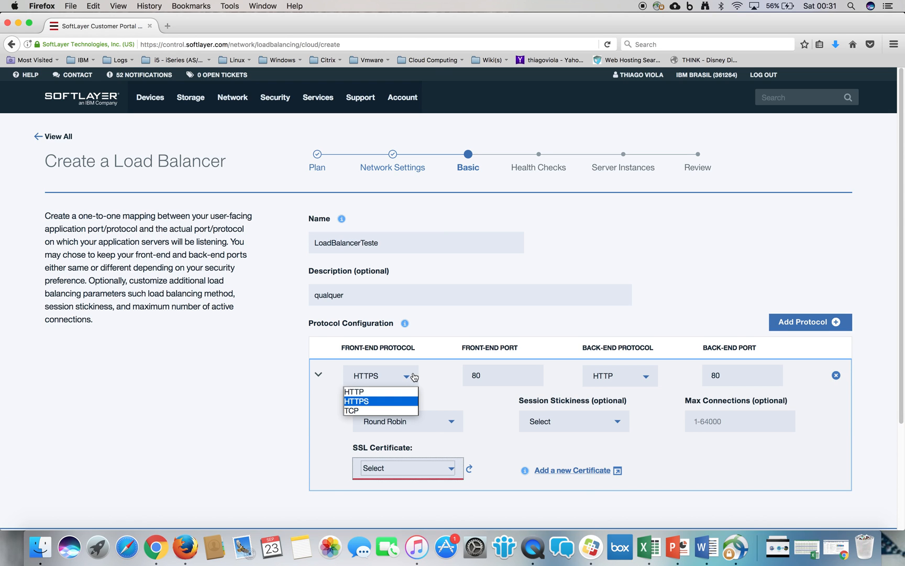
click(394, 391)
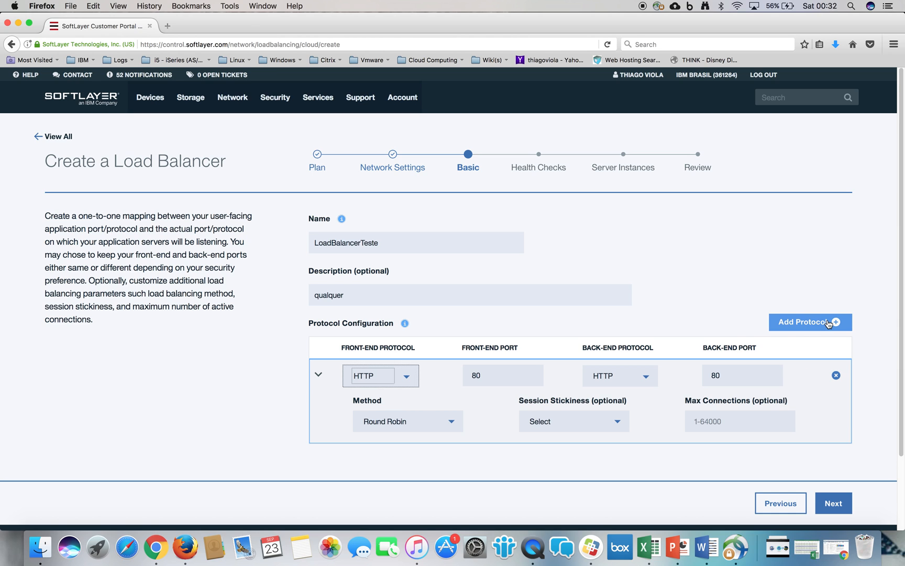
- Proceed to the health checks, keep the default HTTP check settings, and continue to the server instances
click(839, 504)
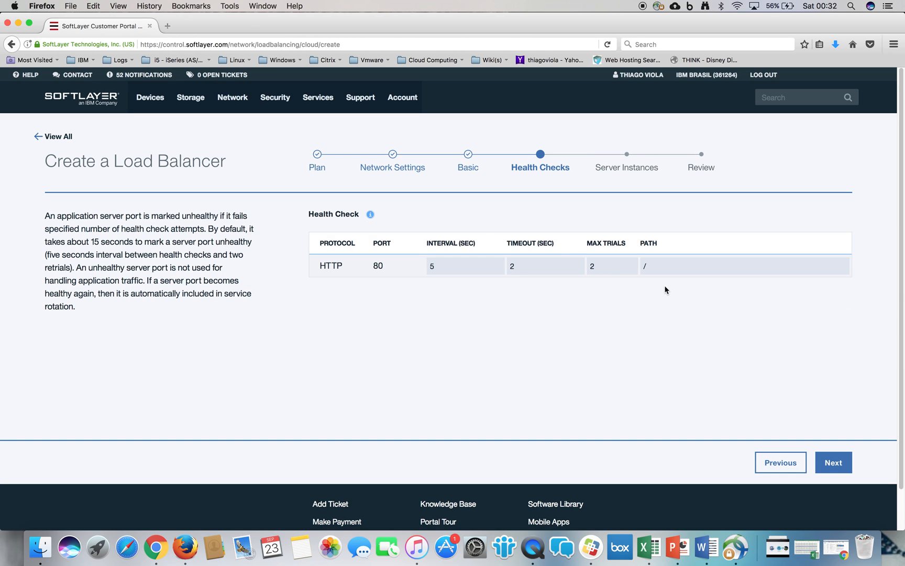
click(448, 267)
drag(512, 169, 542, 170)
click(457, 268)
click(533, 271)
click(833, 463)
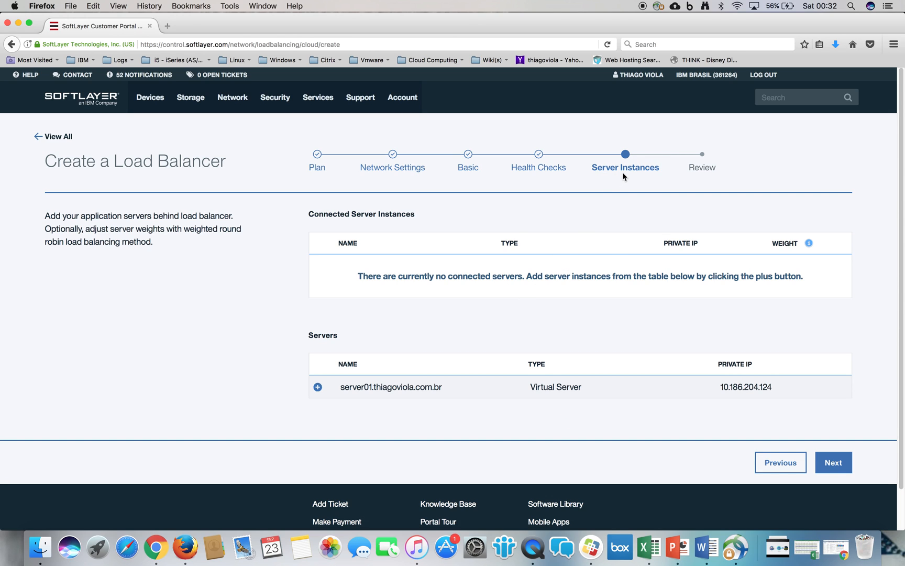
- Connect the server01 virtual server to the load balancer and continue to the order review
click(318, 388)
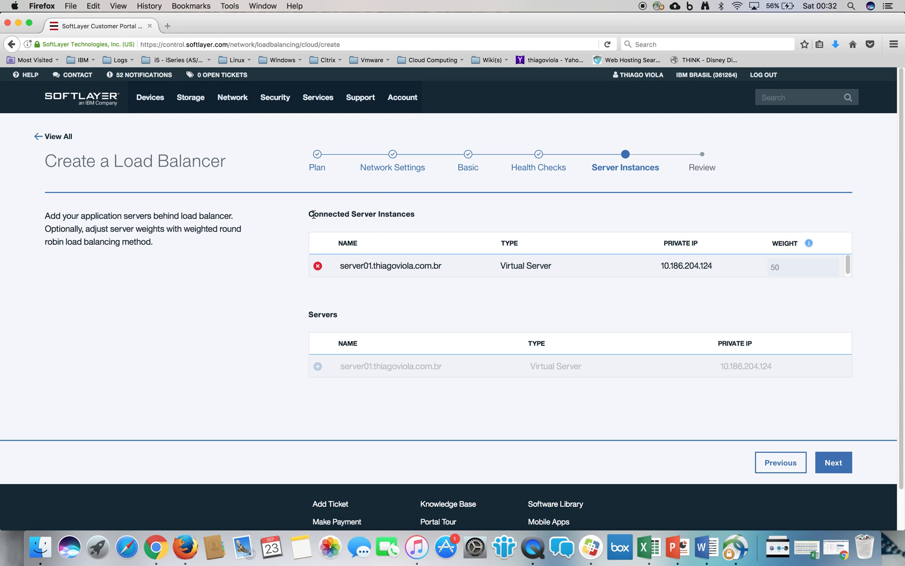
drag(312, 214, 445, 221)
drag(115, 159, 234, 166)
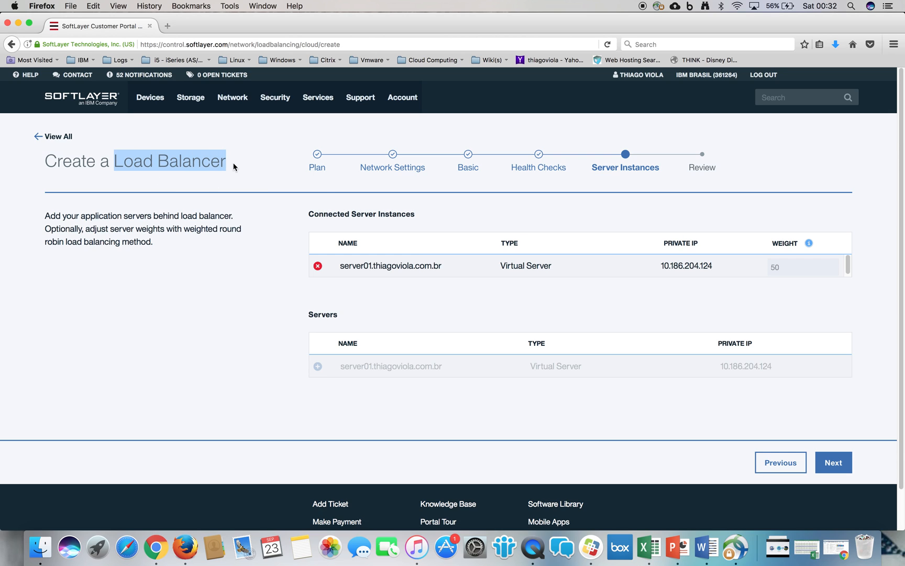
drag(332, 217, 473, 220)
click(473, 220)
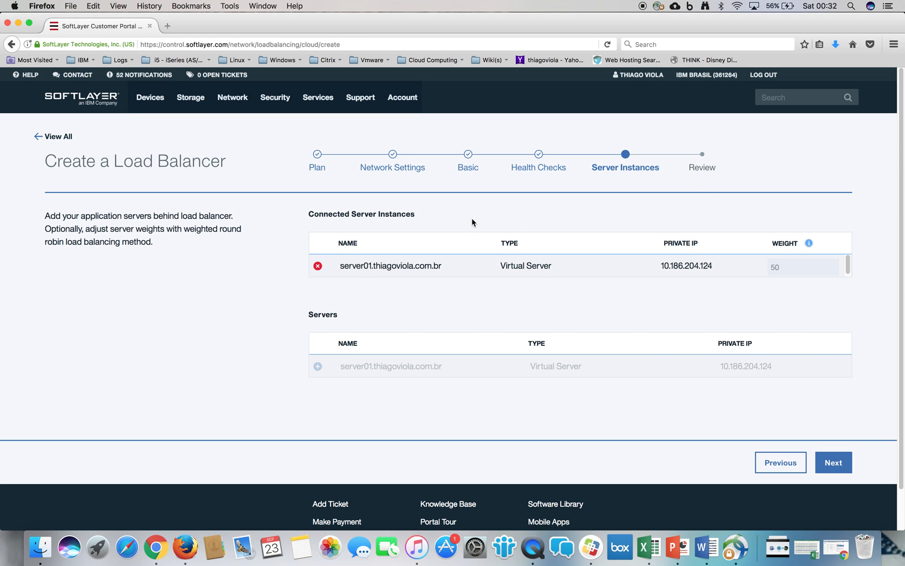
click(845, 460)
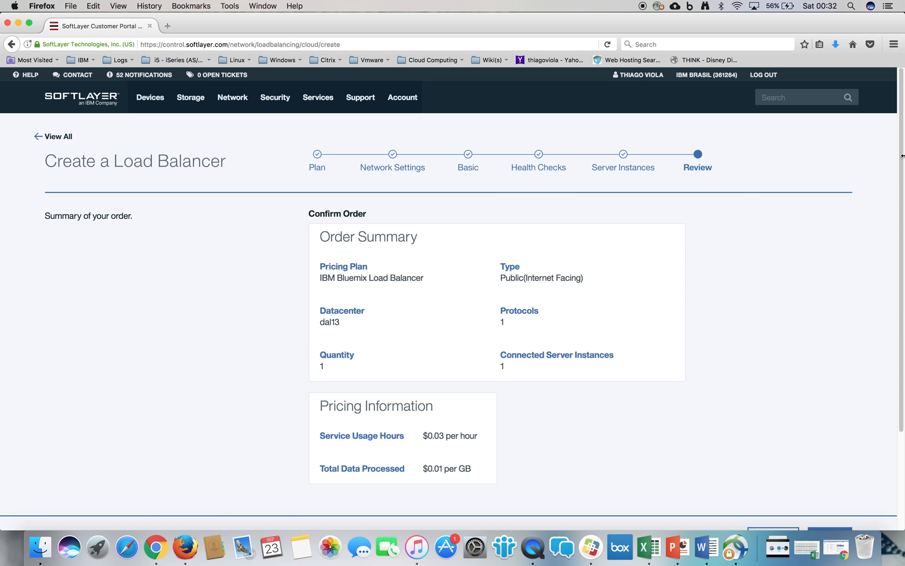
- Create and confirm the load balancer order, and refresh the load balancers table
drag(902, 156, 899, 230)
scroll(634, 283, up, 2)
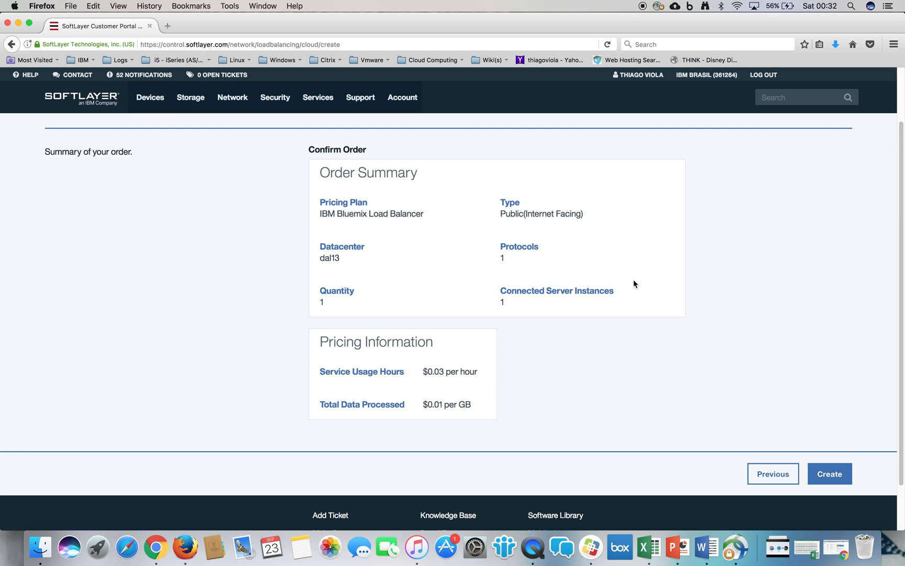
click(844, 476)
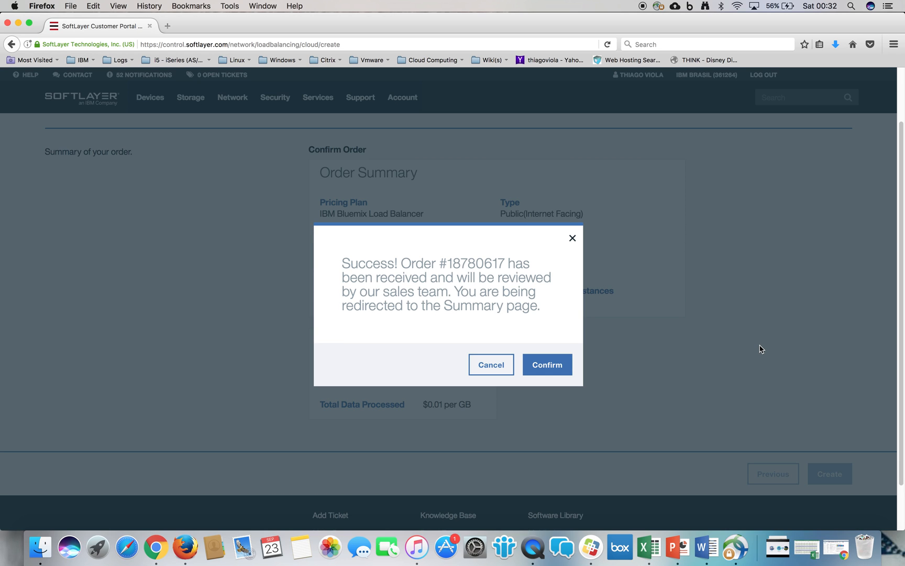
click(553, 373)
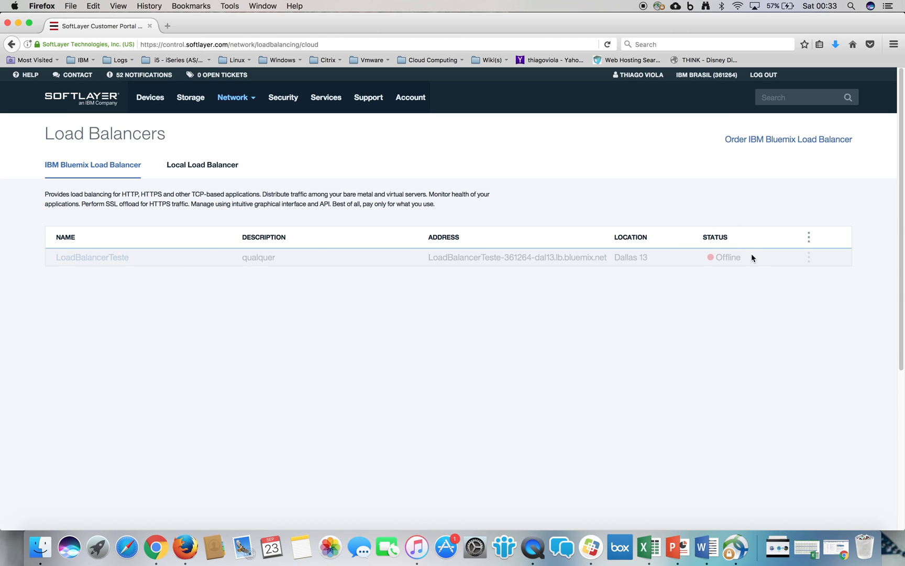
click(809, 238)
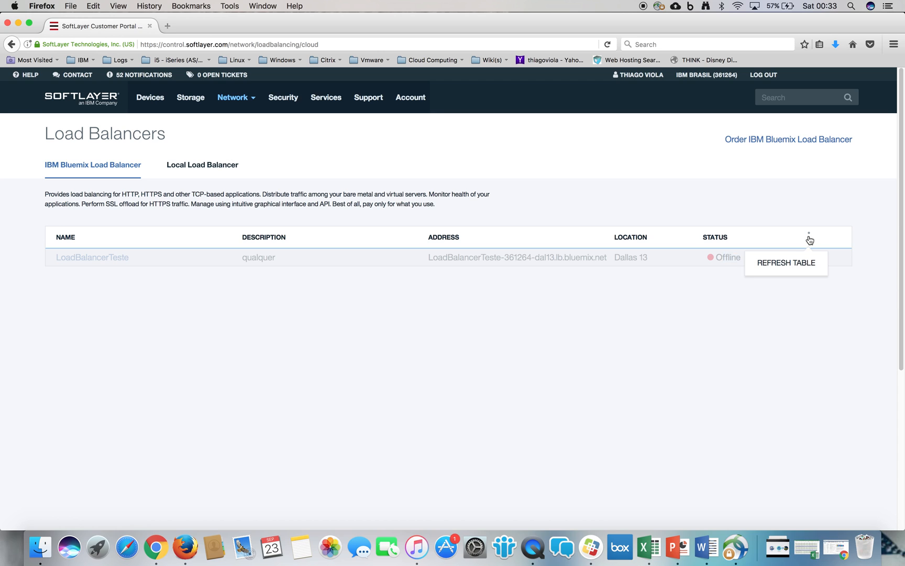
click(805, 269)
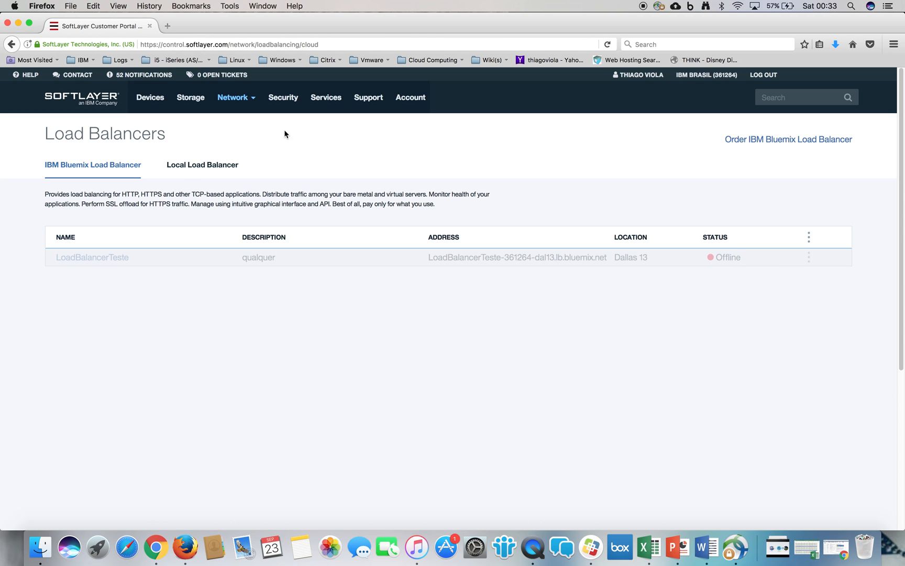
- Go to the network's content delivery networks and start a new CDN order
mouse_move(190, 100)
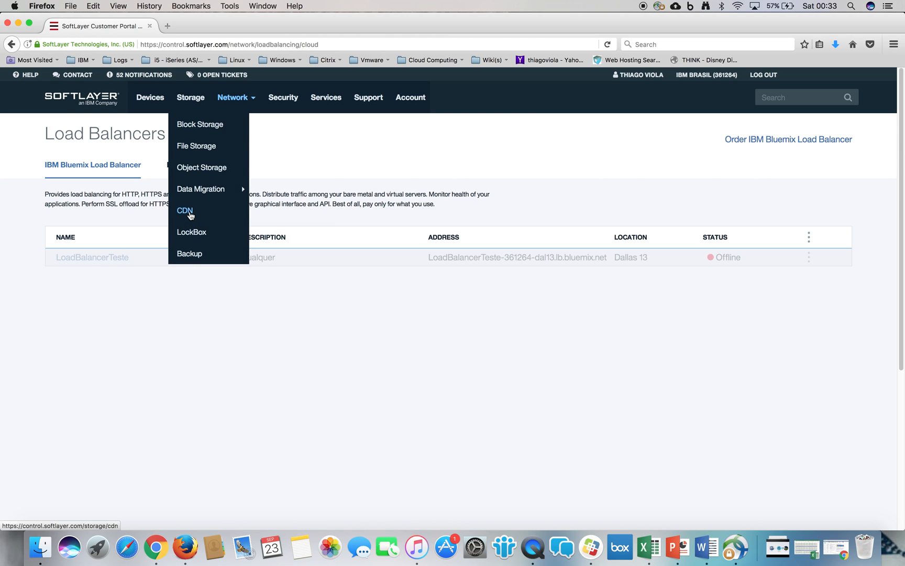
mouse_move(239, 99)
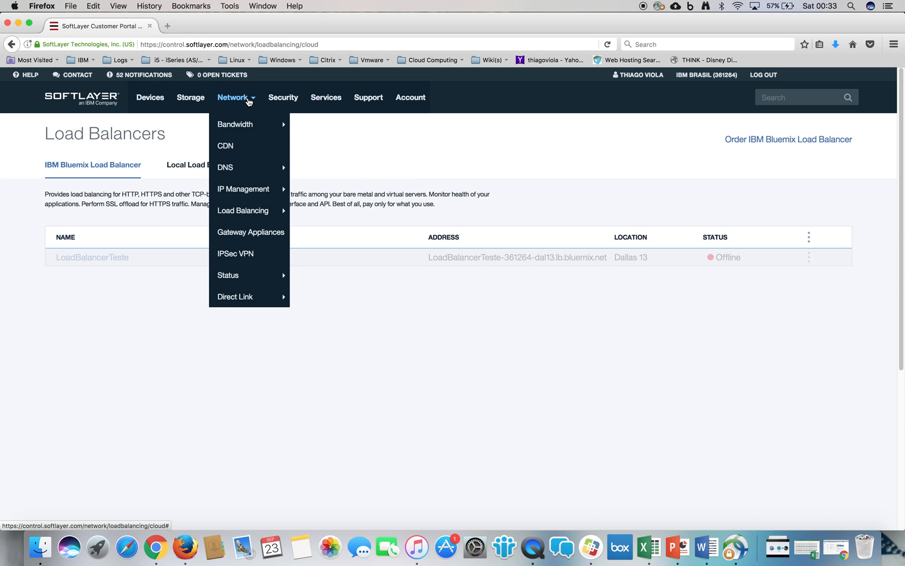
click(233, 150)
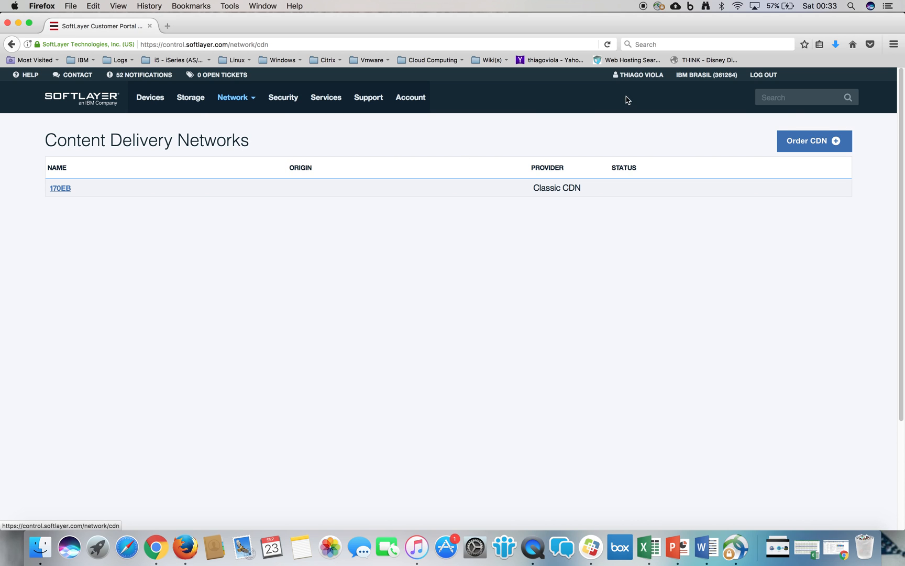
click(807, 143)
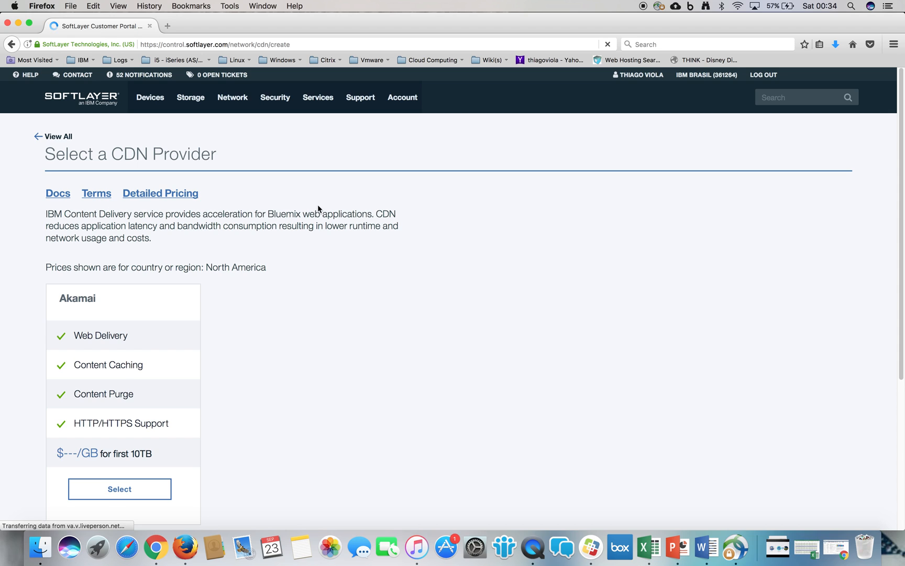
triple_click(101, 212)
drag(202, 268, 281, 269)
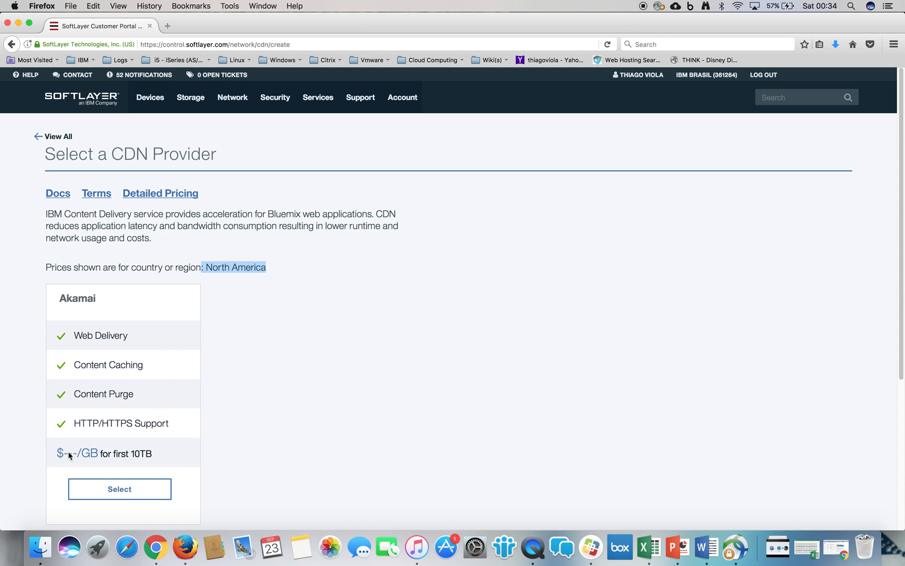
click(85, 452)
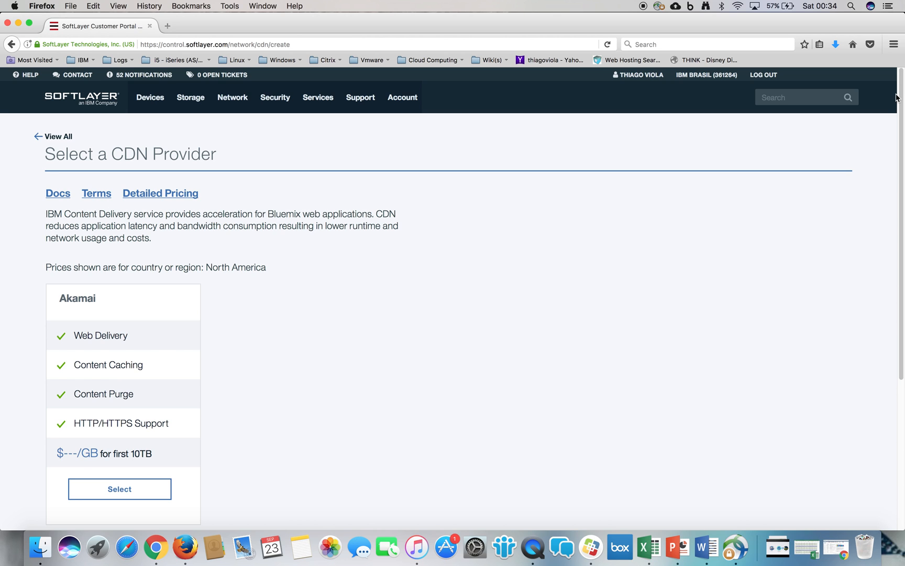
- Select Akamai as the CDN provider and try to start provisioning
drag(901, 97, 904, 209)
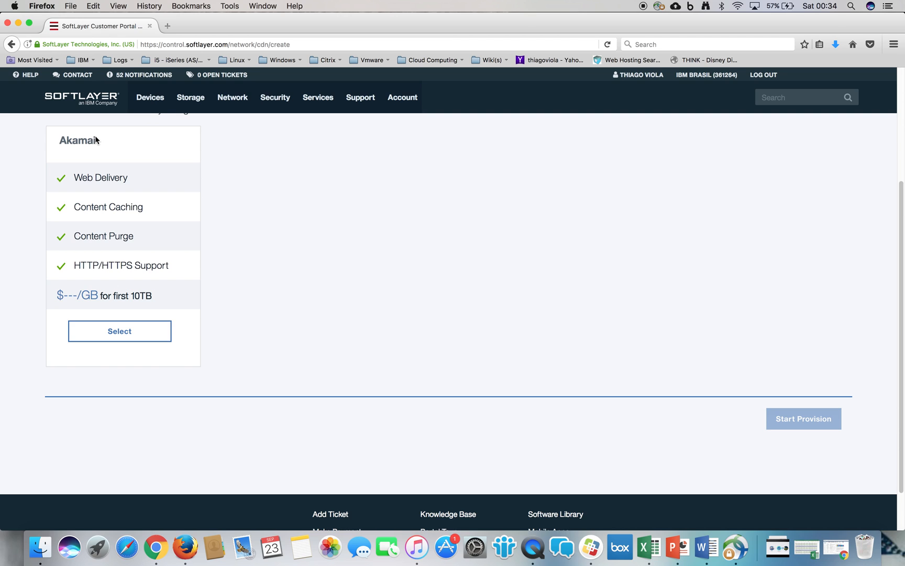
click(149, 335)
click(825, 424)
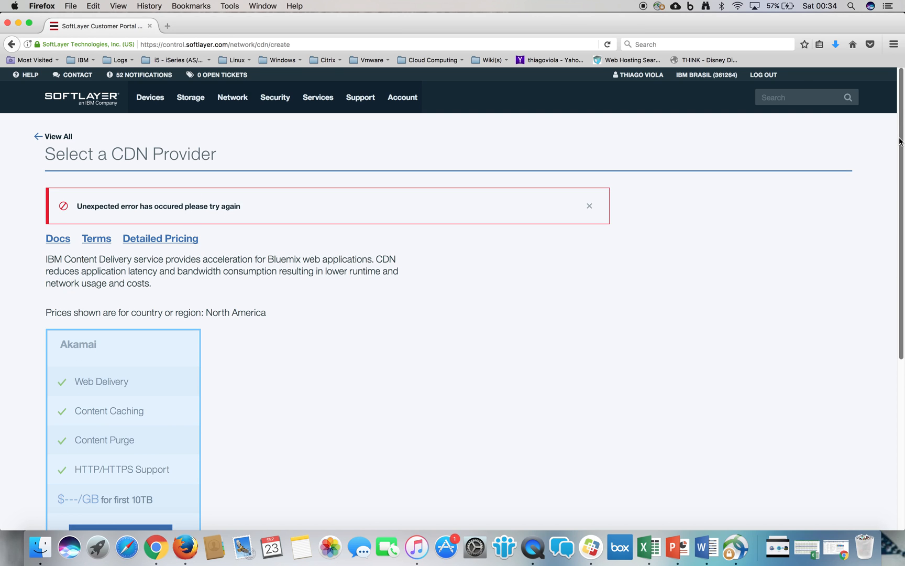
click(589, 206)
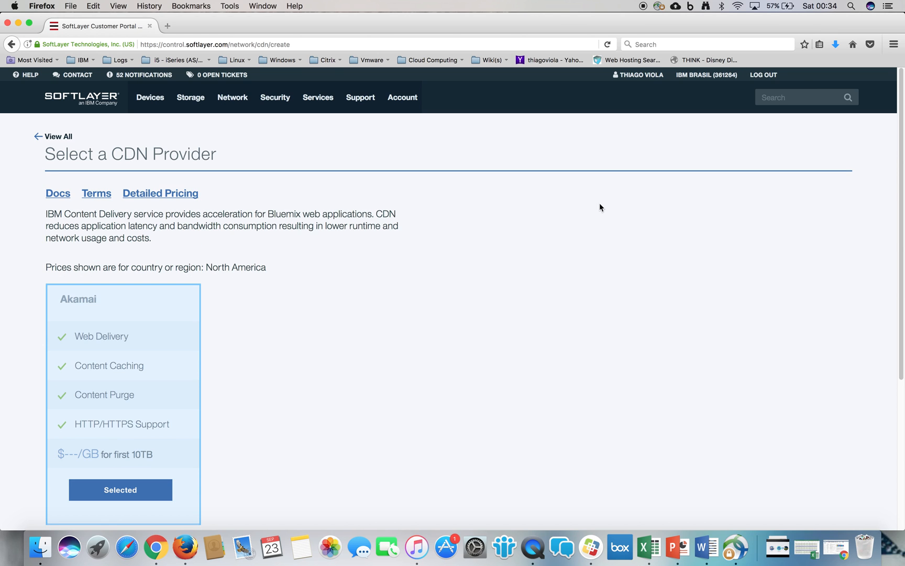
scroll(888, 301, down, 5)
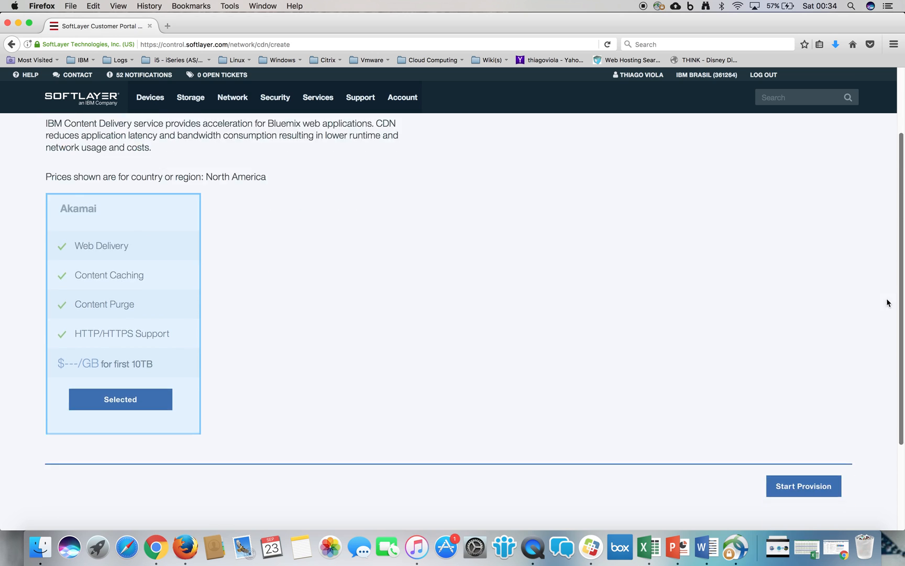
scroll(890, 346, up, 5)
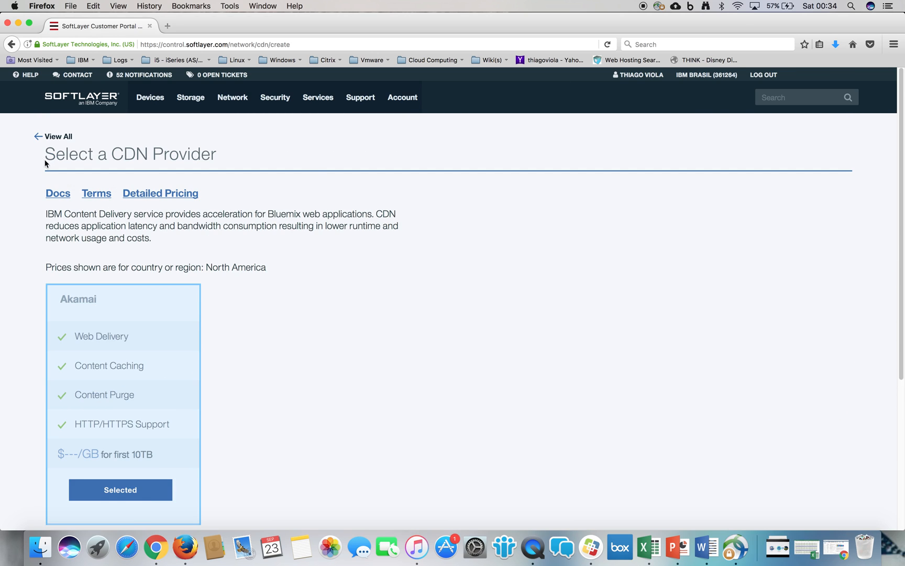
- Leave the CDN order and reload the list of content delivery networks
click(39, 137)
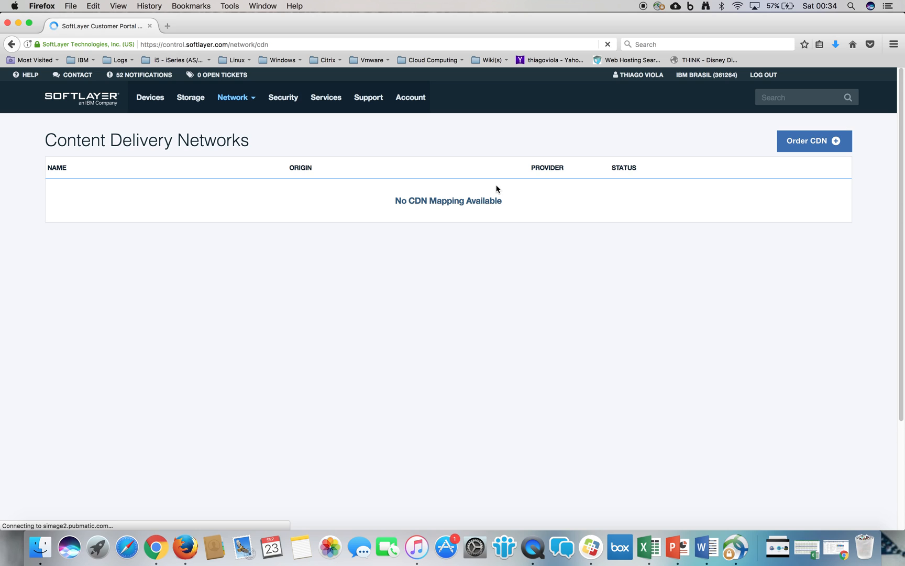
mouse_move(256, 101)
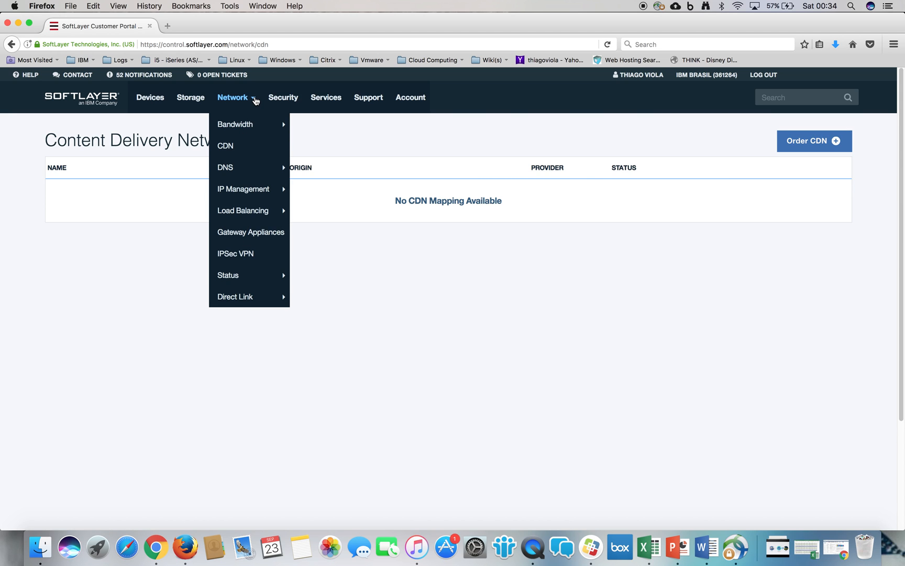
click(232, 147)
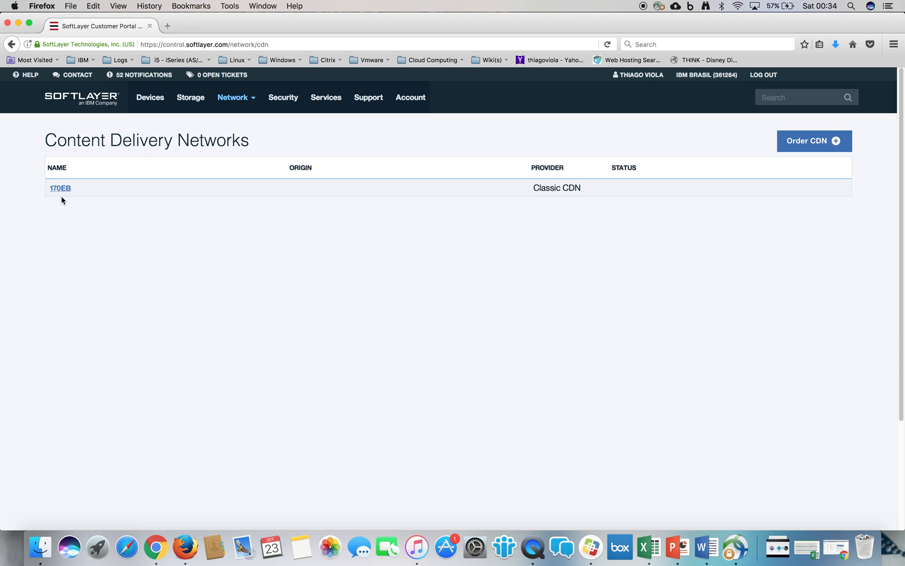
- View the Classic CDN's details with its origin mappings, and return to the portal's home page
click(62, 191)
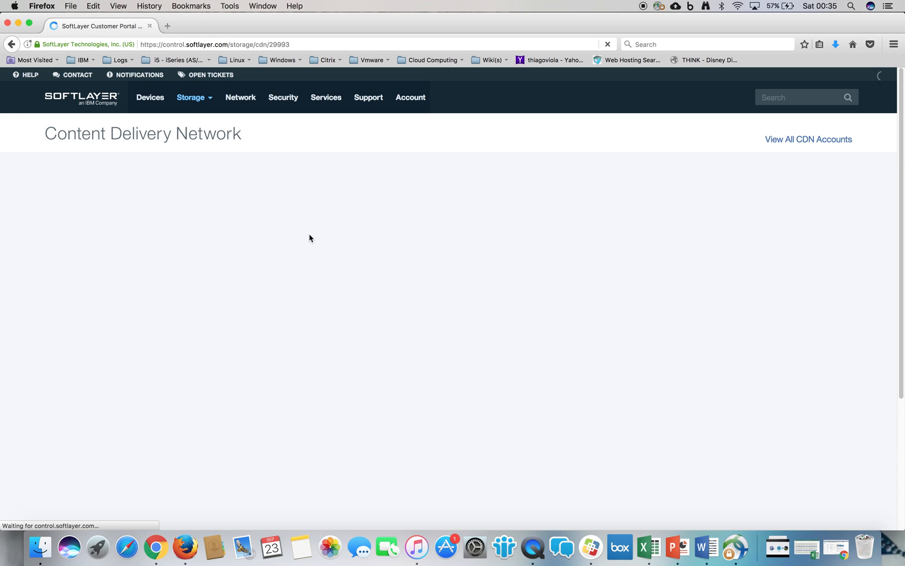
click(101, 104)
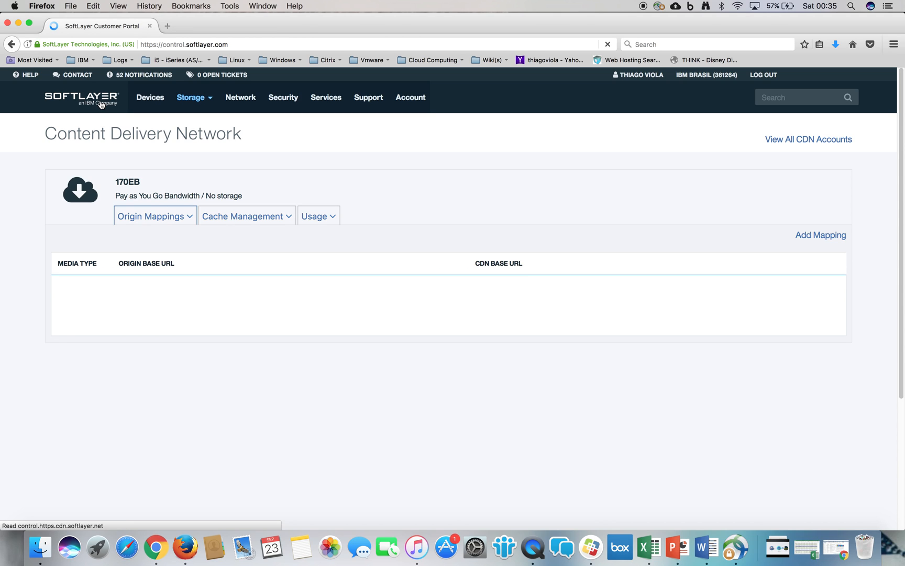
click(156, 100)
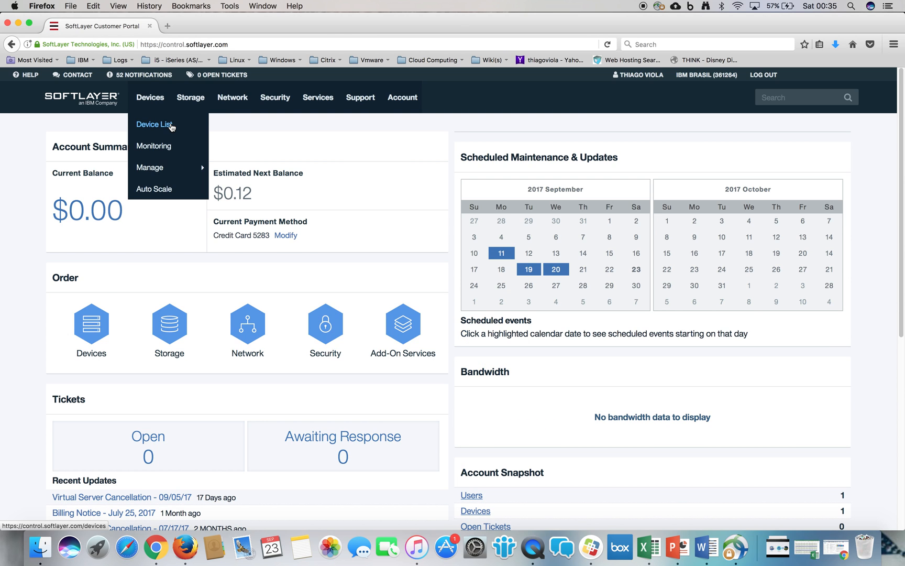
mouse_move(236, 101)
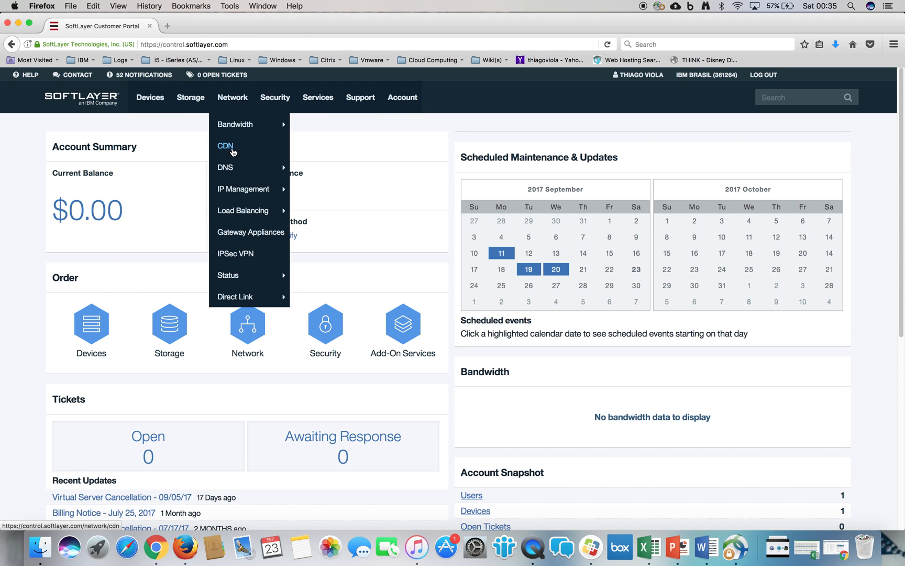
mouse_move(267, 211)
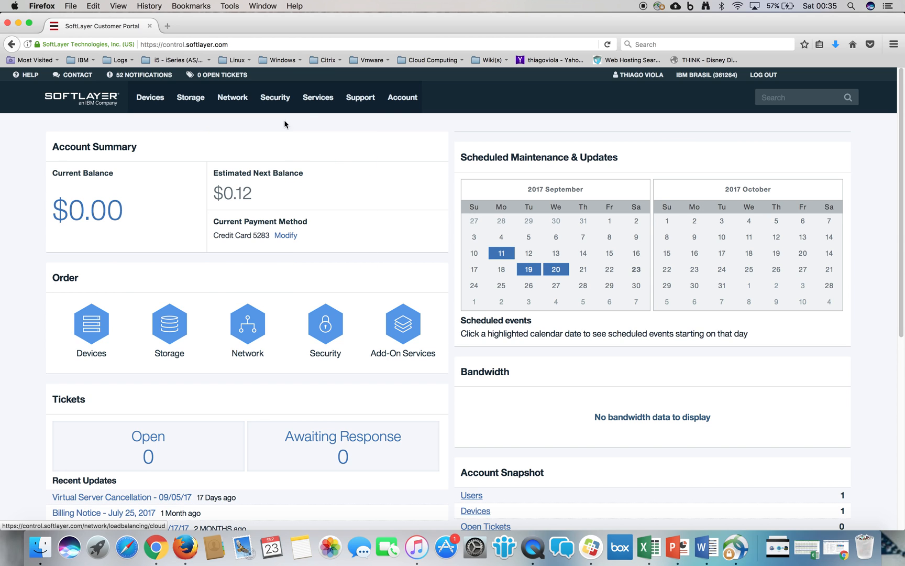
mouse_move(285, 97)
mouse_move(317, 168)
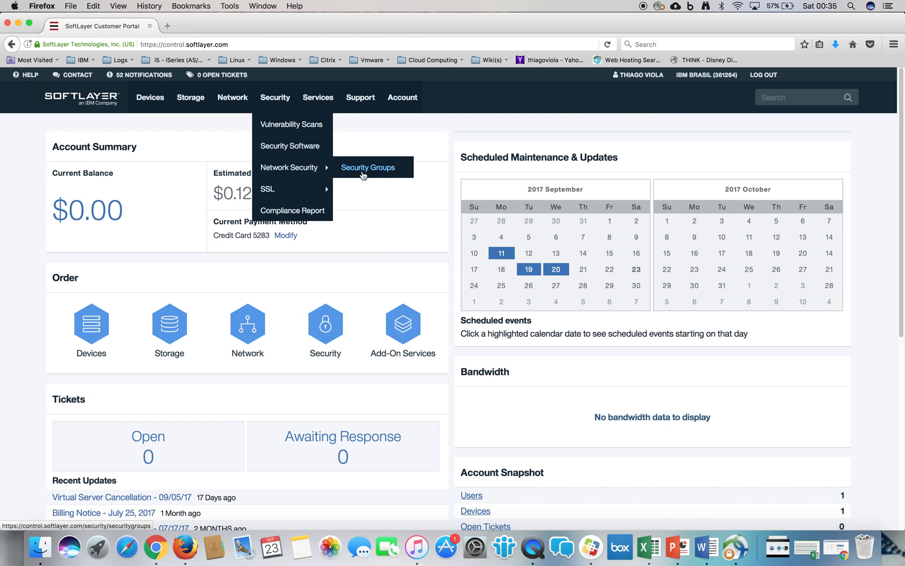